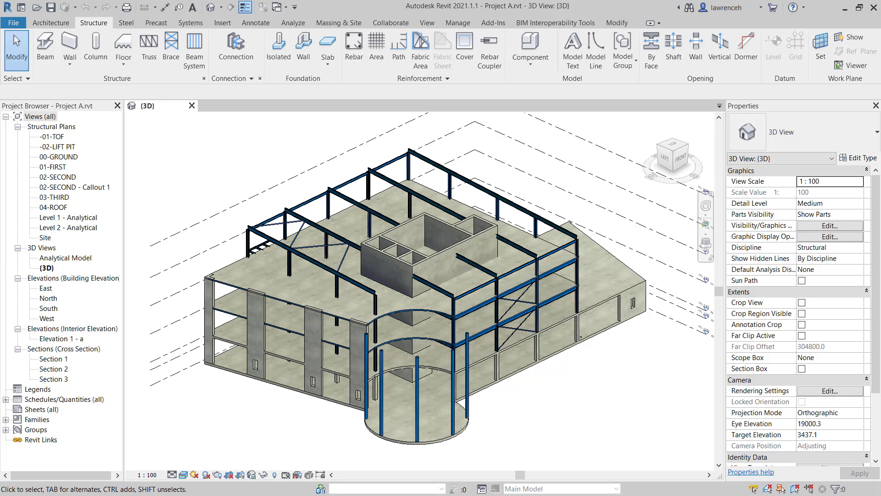
# - Load Light Gauge-C Purlin.rfa from Structural Framing > Light Gauge Steel with the Metsec-202C15 type
pyautogui.click(222, 23)
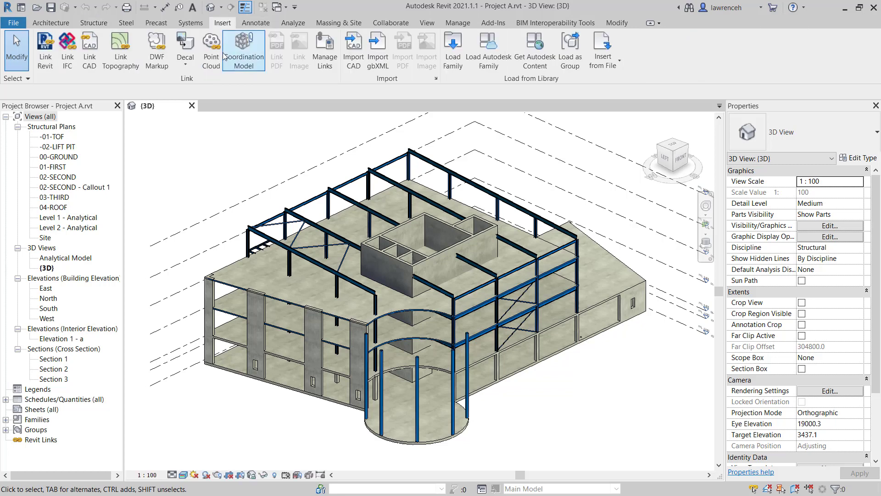
pyautogui.click(452, 50)
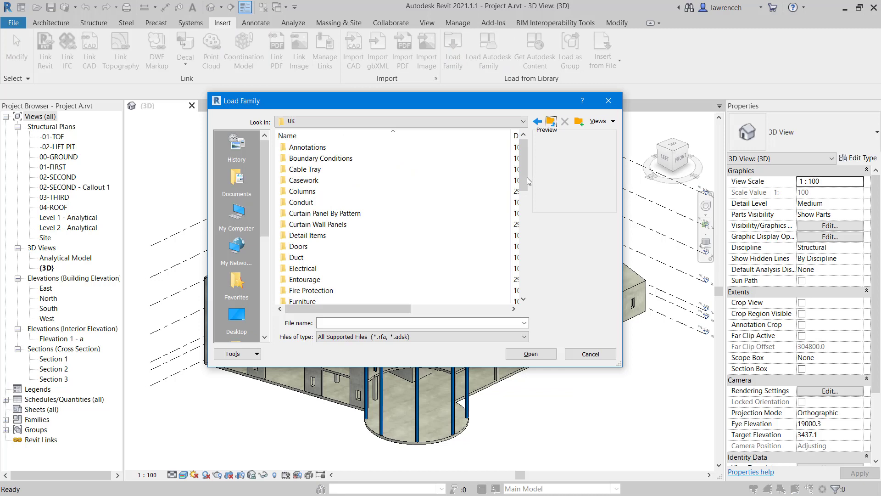
pyautogui.moveTo(525, 180); pyautogui.dragTo(522, 279)
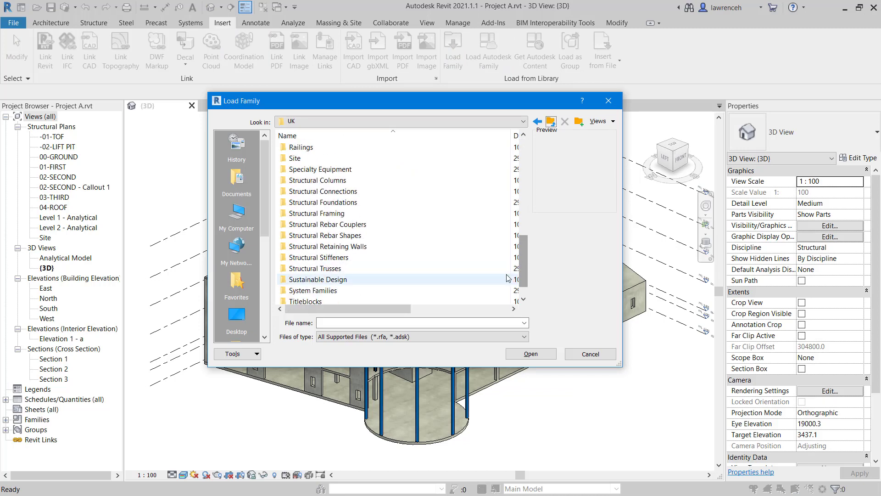
pyautogui.doubleClick(344, 214)
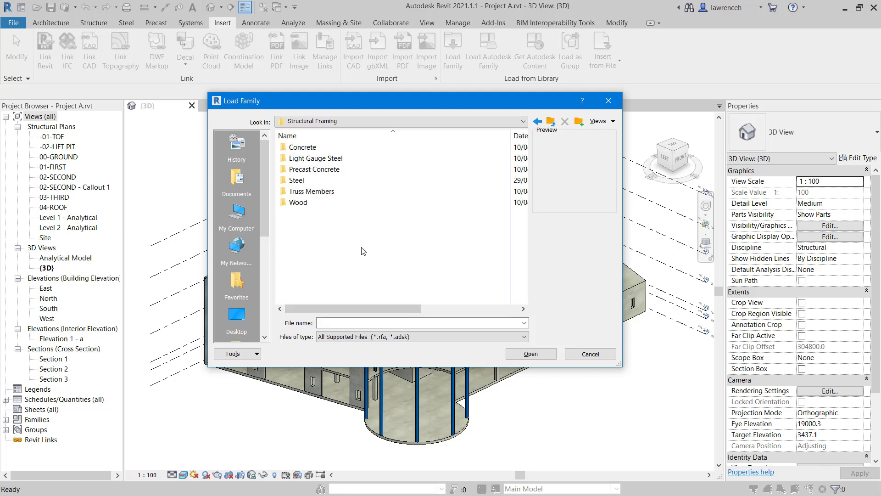
pyautogui.doubleClick(341, 159)
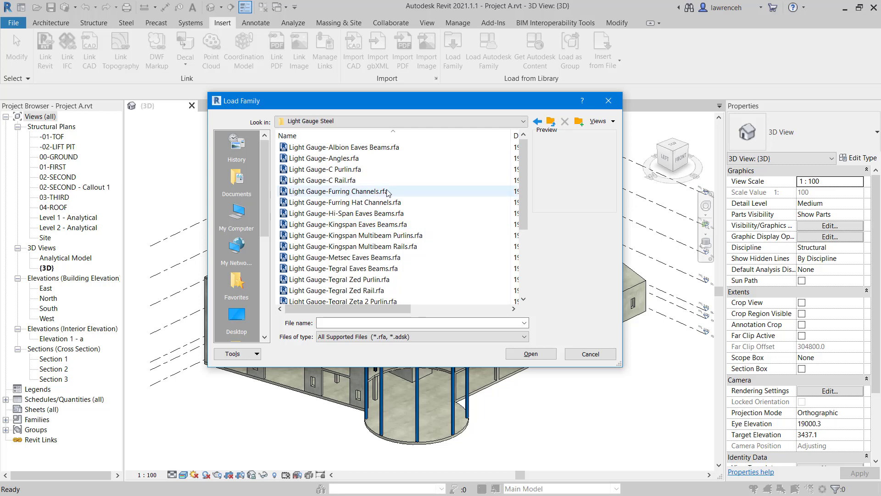
pyautogui.click(352, 173)
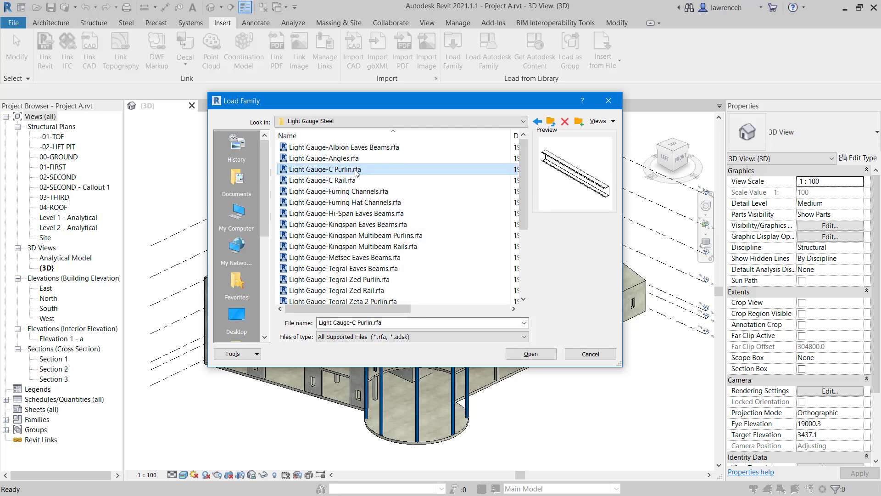
pyautogui.click(545, 357)
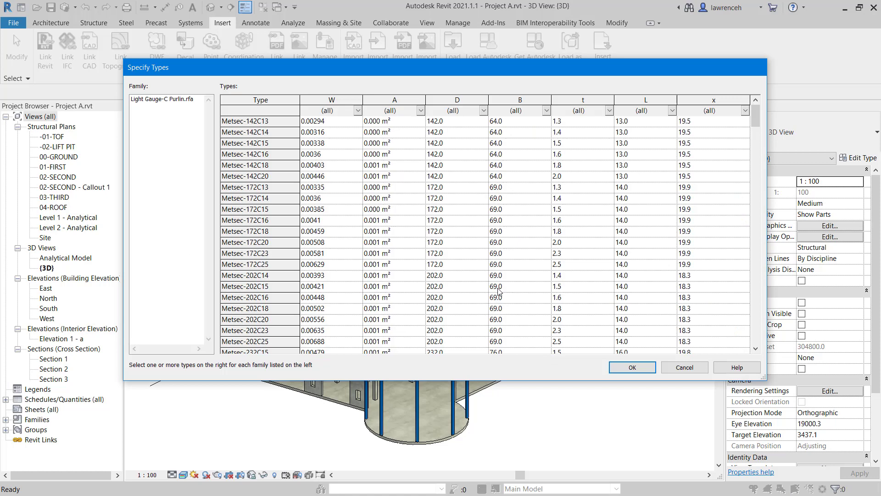
pyautogui.keyDown('ctrl'); pyautogui.scroll(3, 370, 284); pyautogui.keyUp('ctrl')
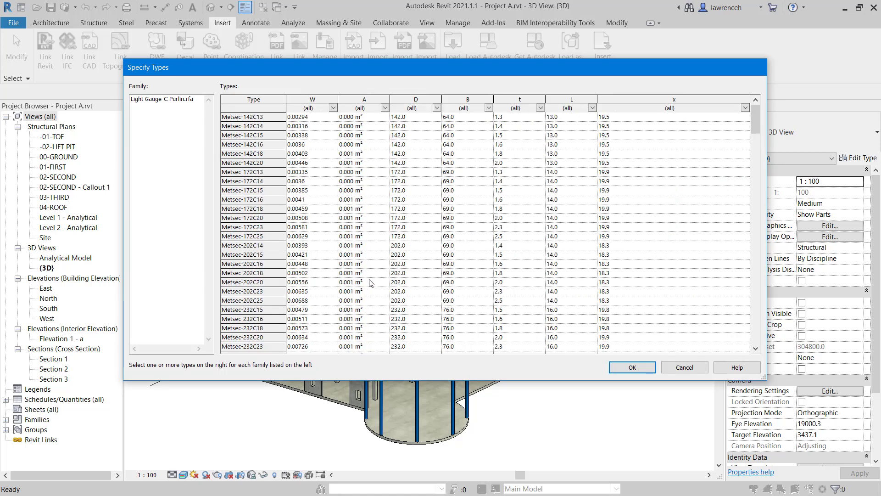
pyautogui.scroll(-3, 368, 287)
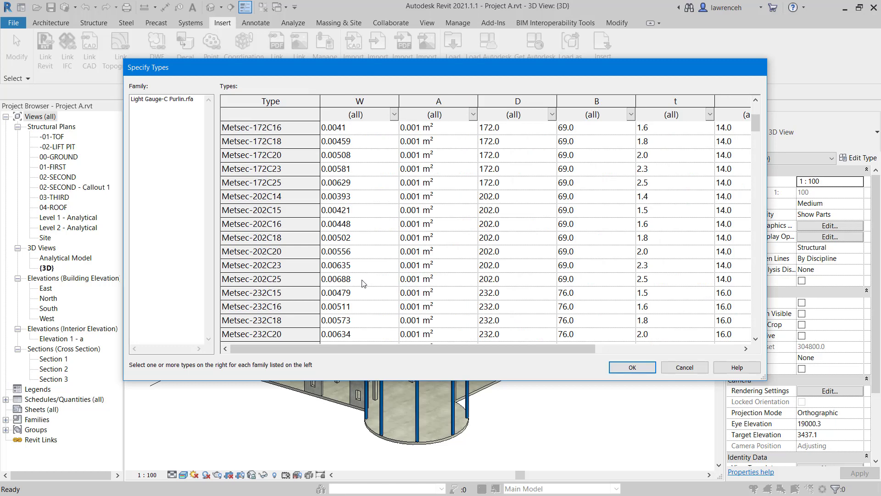
pyautogui.click(293, 210)
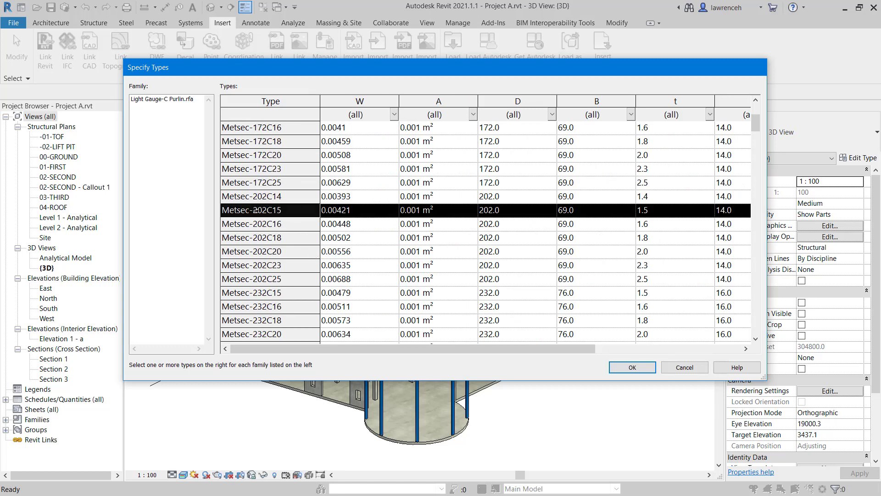
pyautogui.click(645, 369)
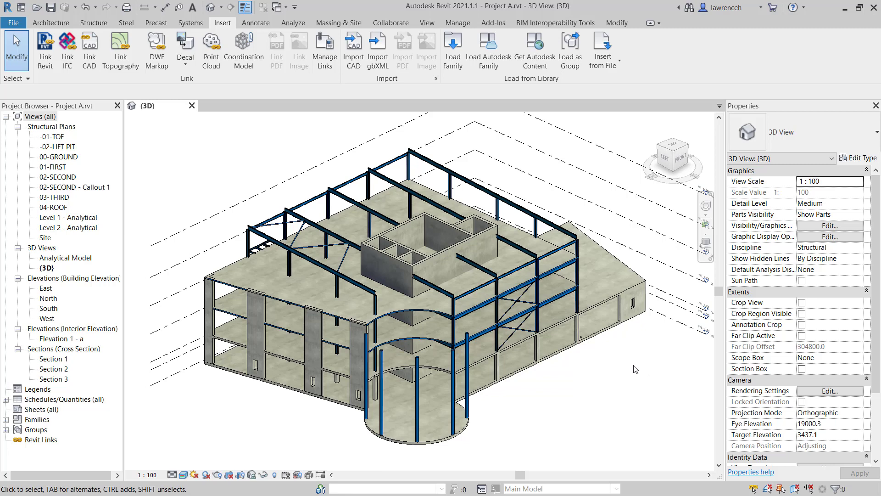
# - Open the 04-ROOF structural plan from the Project Browser
pyautogui.doubleClick(54, 207)
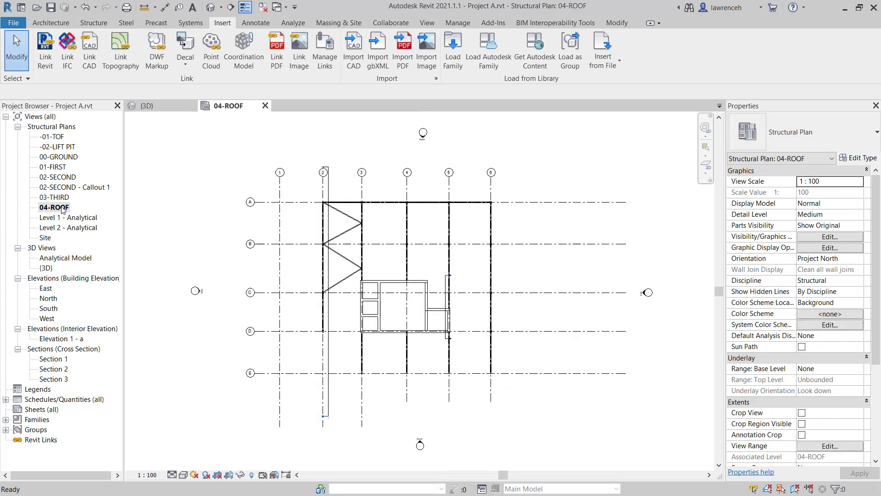
# - Start the Beam tool with the purlin type and set Placement Plane to Reference Plane : ROOF
pyautogui.click(95, 24)
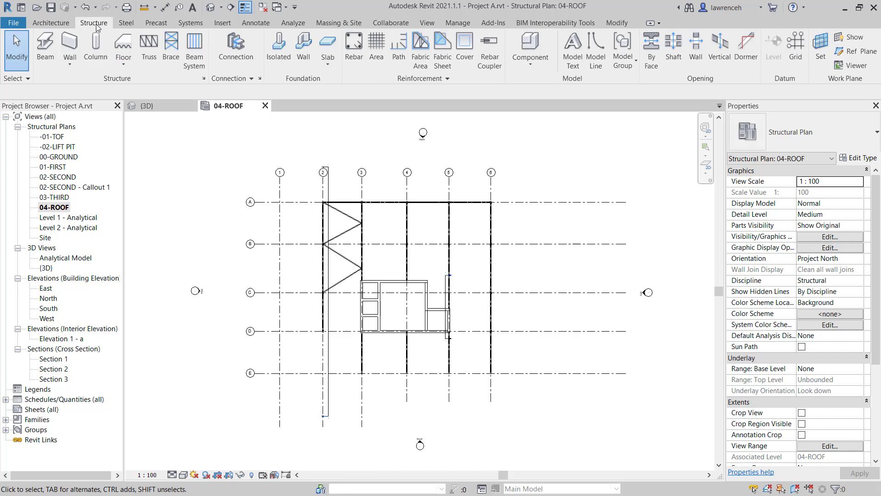
pyautogui.click(45, 51)
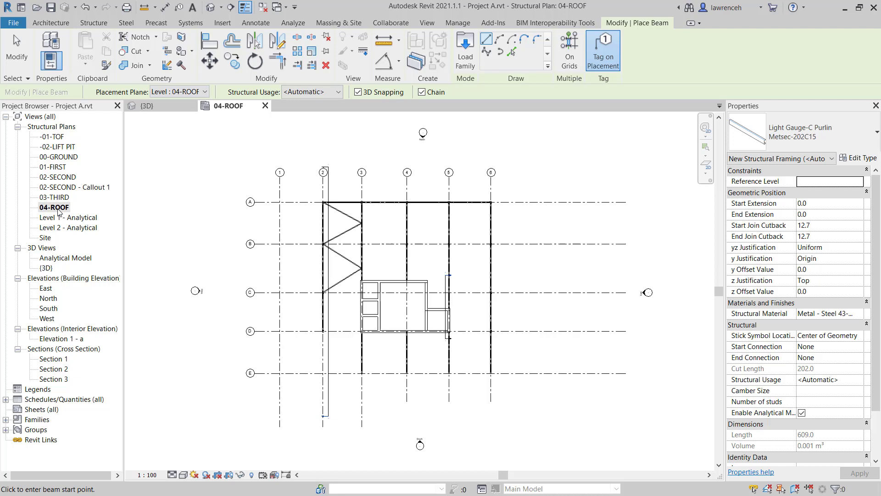
pyautogui.click(202, 93)
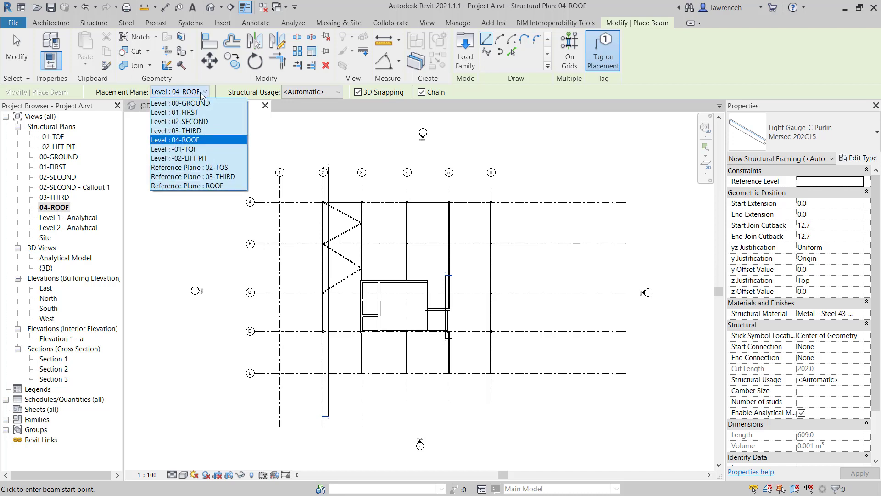
pyautogui.click(186, 189)
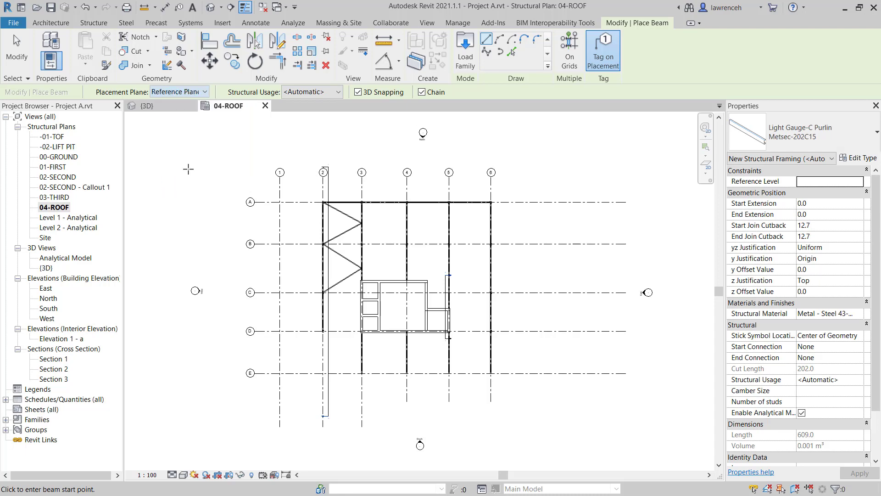
pyautogui.scroll(5, 376, 209)
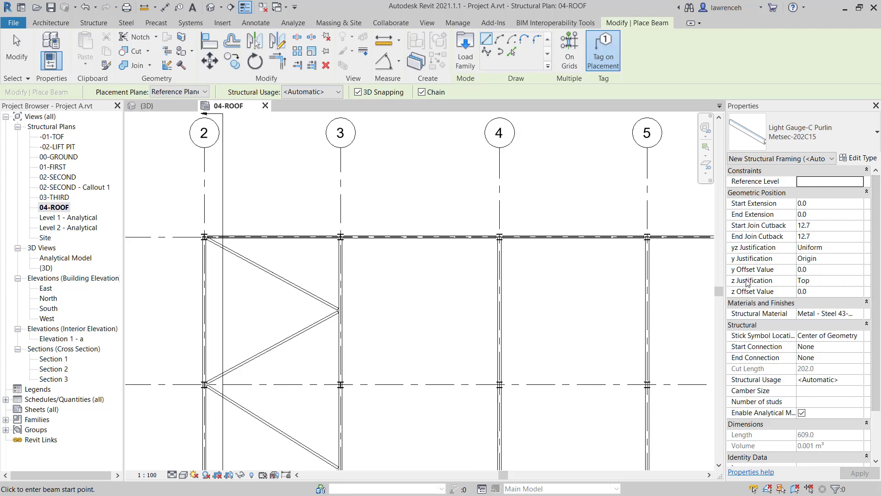
# - Set z Justification to Bottom and draw the first purlin from grid 2 to grid 5
pyautogui.click(845, 282)
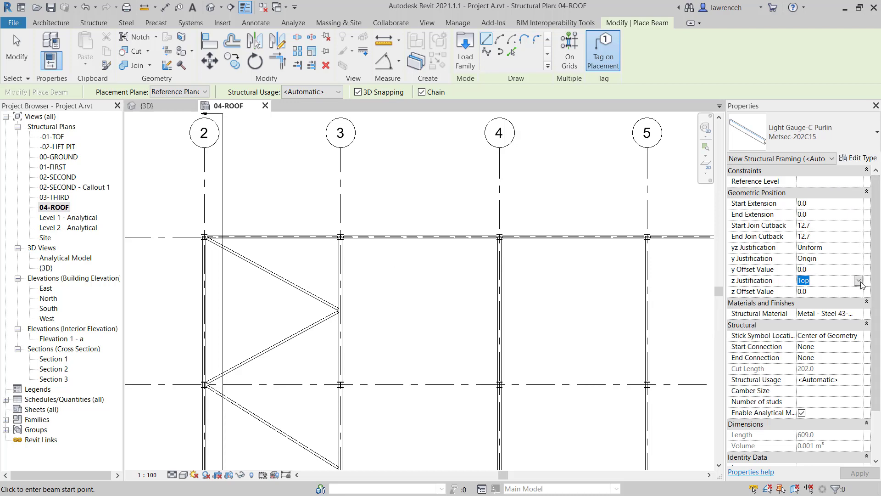
pyautogui.click(858, 281)
pyautogui.click(820, 324)
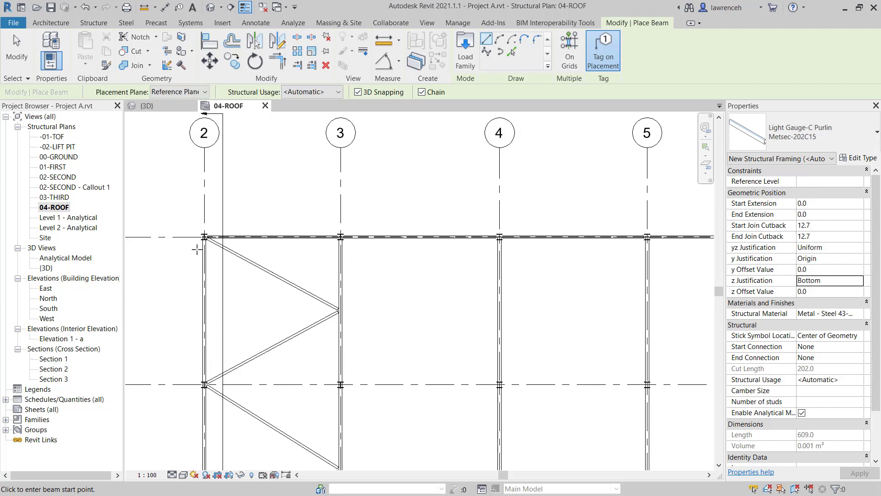
pyautogui.click(202, 236)
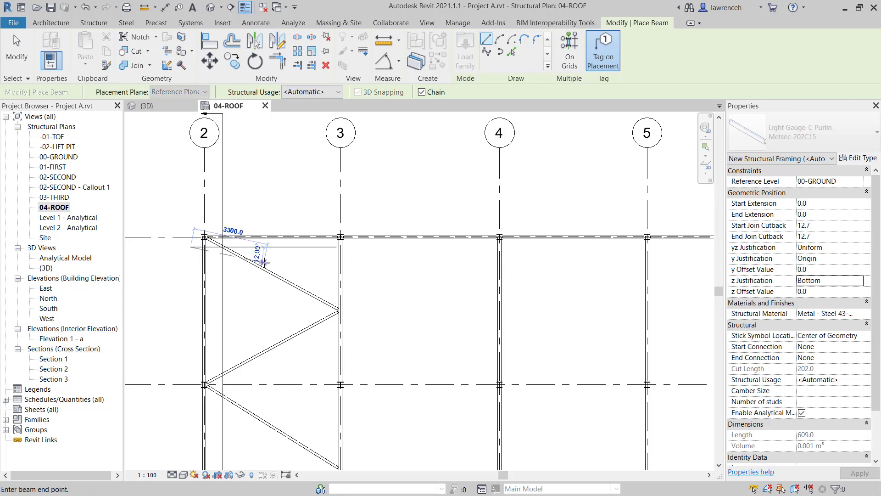
pyautogui.scroll(-1, 273, 254)
pyautogui.moveTo(508, 252); pyautogui.dragTo(436, 253, button='middle')
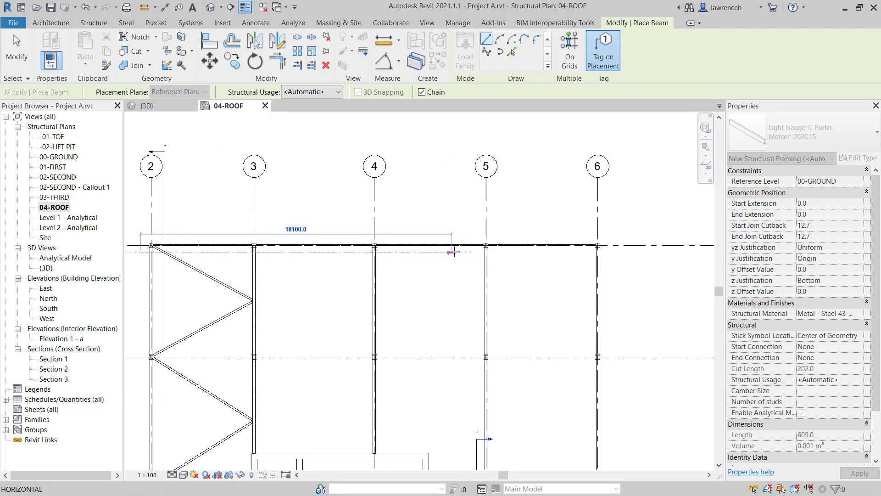
pyautogui.scroll(2, 473, 252)
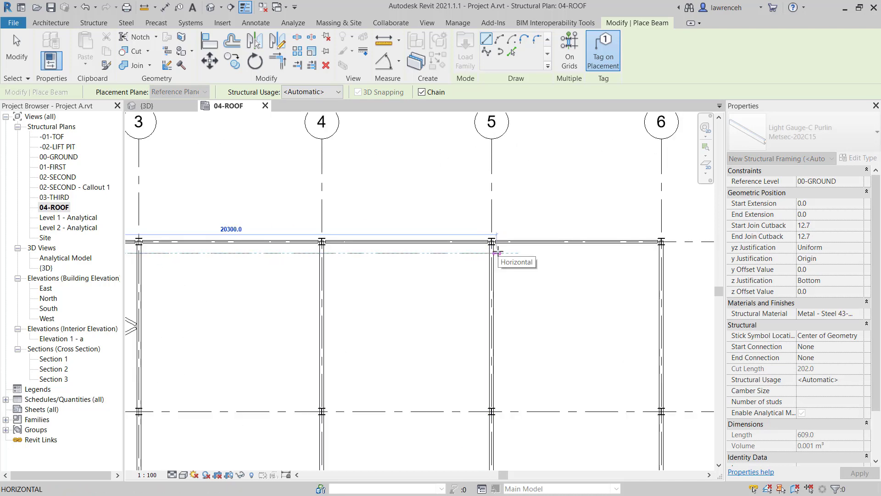
pyautogui.click(495, 253)
pyautogui.press('Escape')
# - Draw the second parallel purlin from grid 2 to grid 5
pyautogui.scroll(-2, 493, 312)
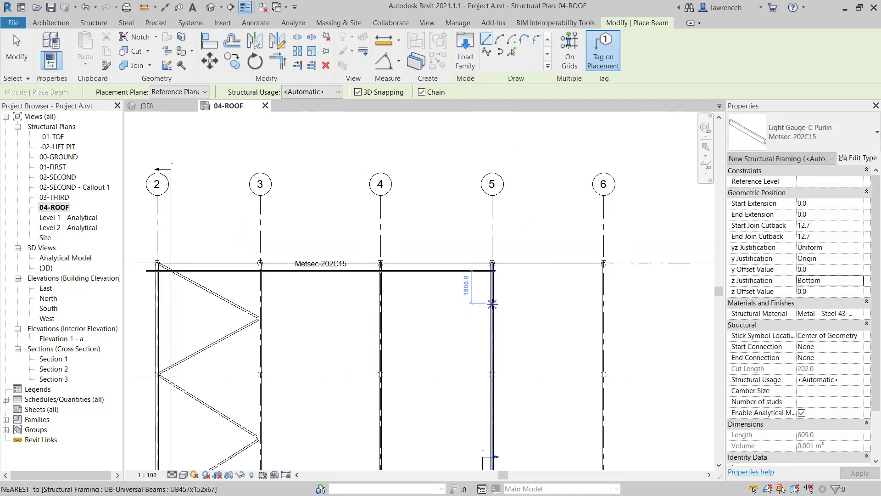
pyautogui.scroll(1, 493, 306)
pyautogui.scroll(2, 191, 283)
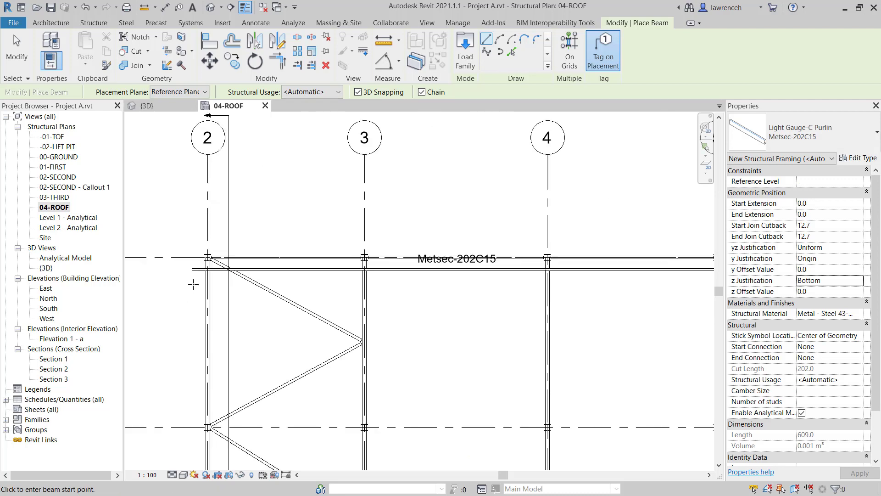
pyautogui.click(192, 284)
pyautogui.moveTo(702, 289); pyautogui.dragTo(649, 285, button='middle')
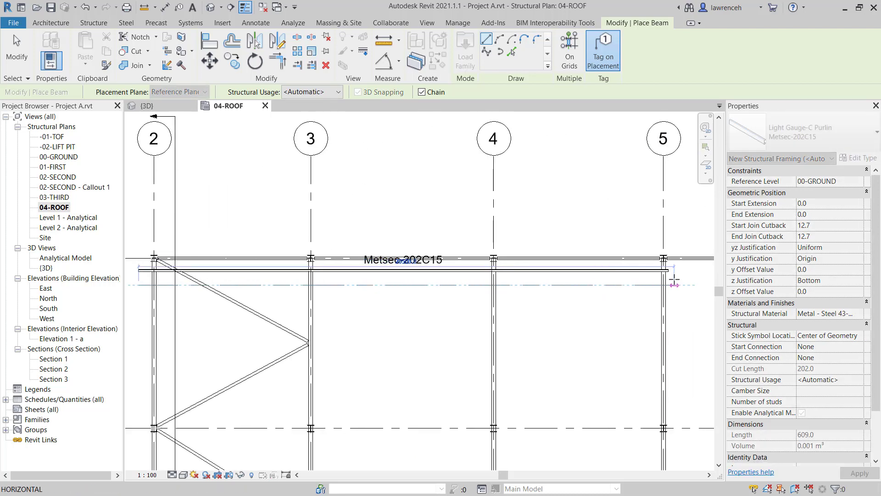
pyautogui.click(669, 281)
pyautogui.press('Escape')
pyautogui.press('Escape')
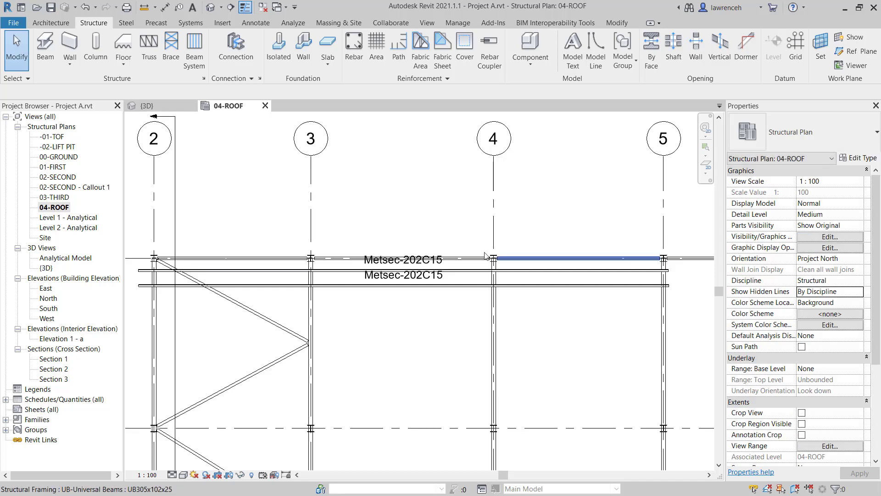
# - Switch to the 3D view and orbit around one of the new purlins
pyautogui.click(147, 105)
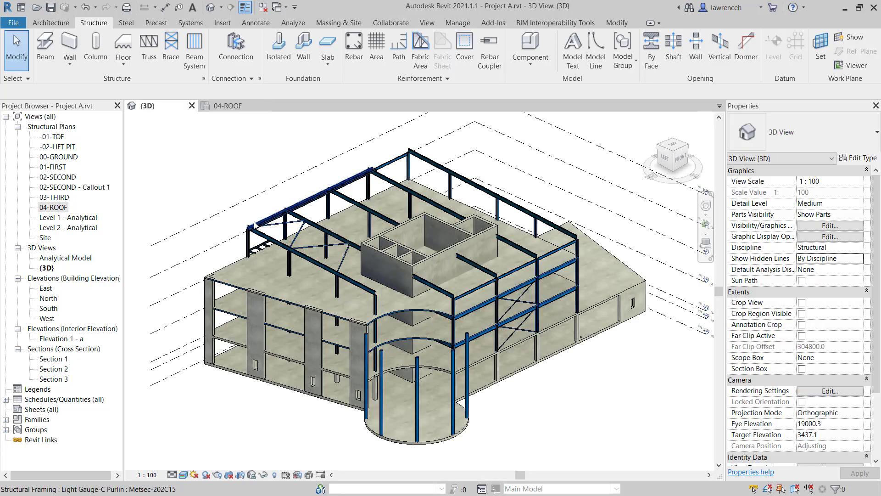
pyautogui.scroll(6, 219, 259)
pyautogui.scroll(3, 219, 259)
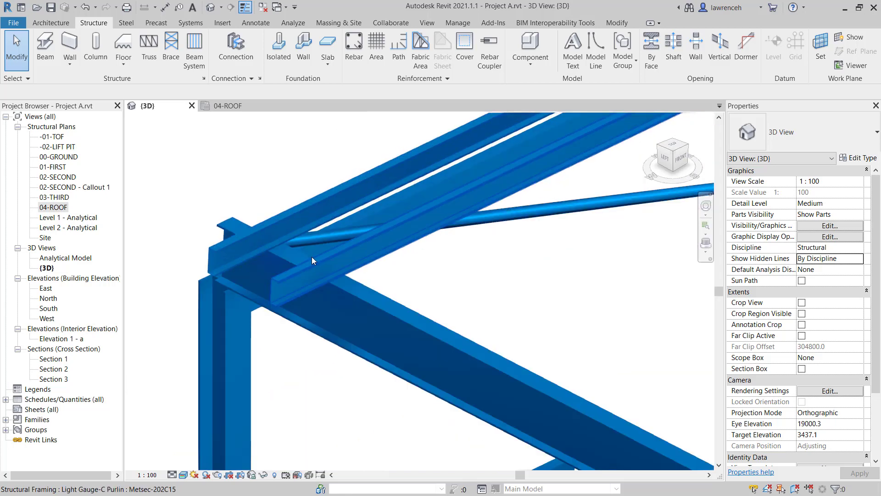
pyautogui.click(280, 278)
pyautogui.keyDown('shift'); pyautogui.moveTo(280, 278); pyautogui.dragTo(606, 269, button='middle'); pyautogui.keyUp('shift')
pyautogui.scroll(3, 528, 291)
pyautogui.keyDown('shift'); pyautogui.moveTo(529, 301); pyautogui.dragTo(545, 318, button='middle'); pyautogui.keyUp('shift')
pyautogui.press('Escape')
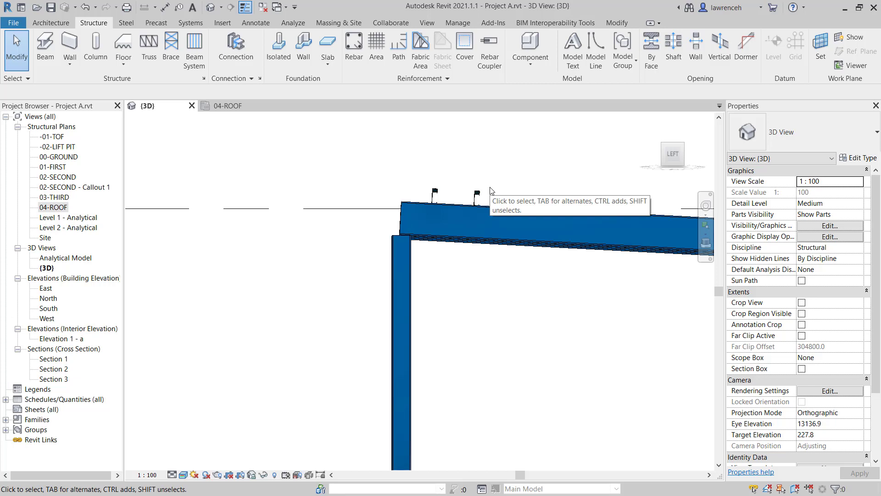
# - View the purlin on the roof beam from the LEFT side, zoomed in on its C profile
pyautogui.click(478, 195)
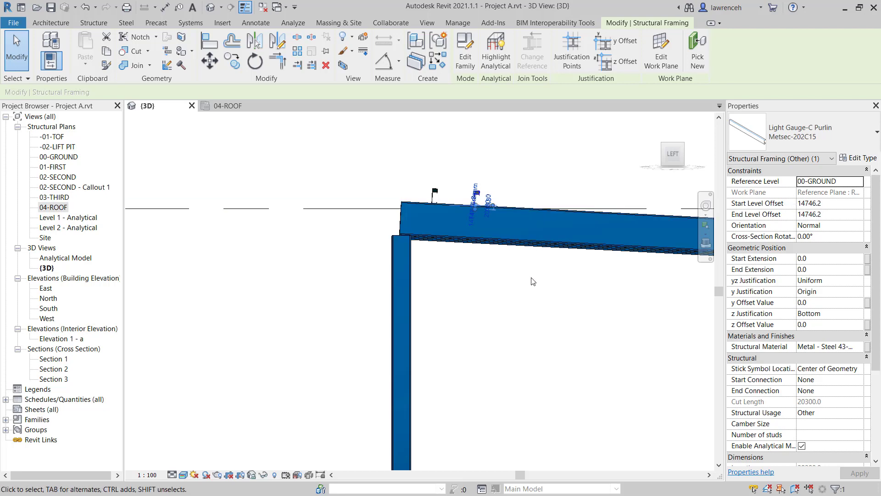
pyautogui.keyDown('shift'); pyautogui.moveTo(483, 204); pyautogui.dragTo(524, 190, button='middle'); pyautogui.keyUp('shift')
pyautogui.click(532, 187)
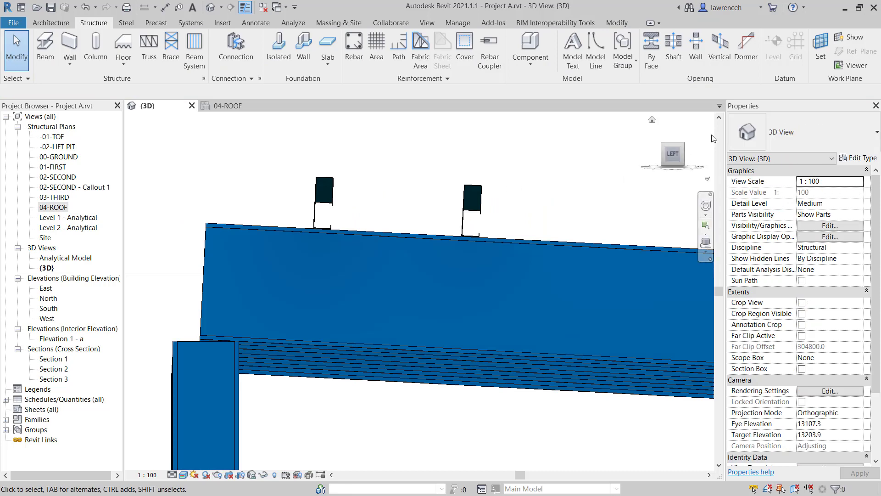
pyautogui.click(674, 156)
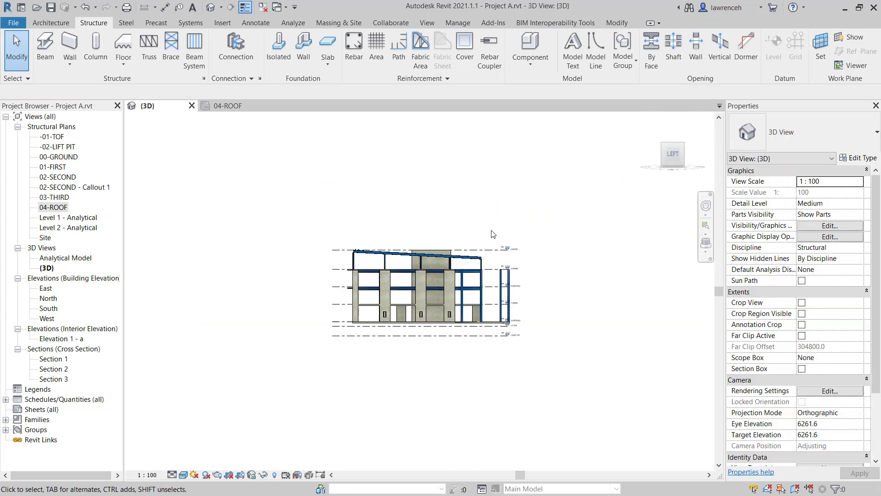
pyautogui.scroll(5, 308, 255)
pyautogui.scroll(6, 308, 255)
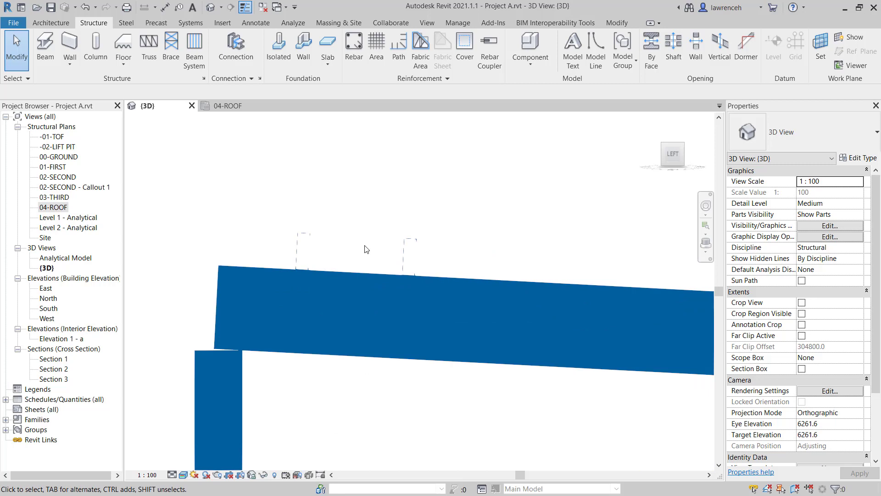
pyautogui.moveTo(449, 316); pyautogui.dragTo(443, 291, button='middle')
pyautogui.scroll(1, 443, 291)
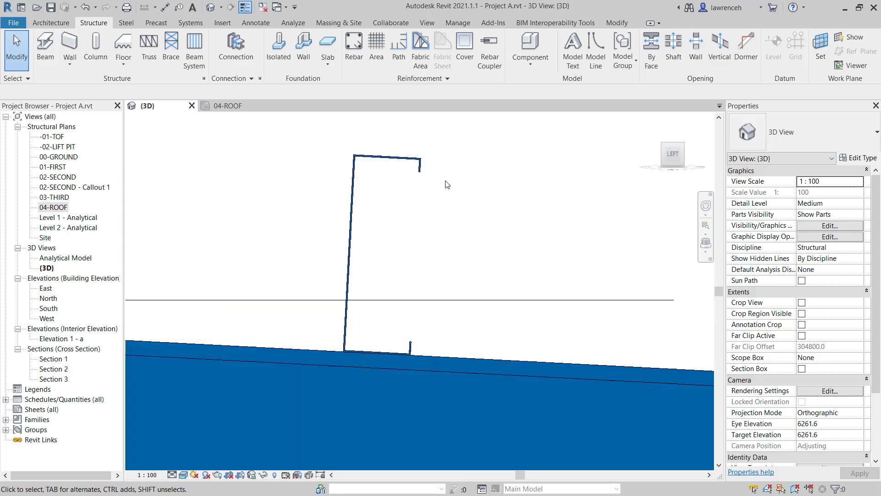
# - Set the selected C-purlin's Orientation to Horizontal in Properties
pyautogui.click(352, 252)
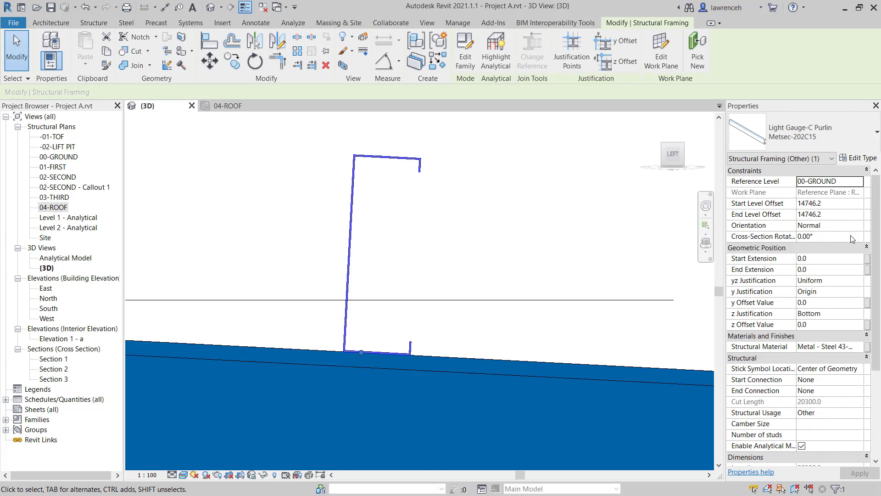
pyautogui.moveTo(758, 228)
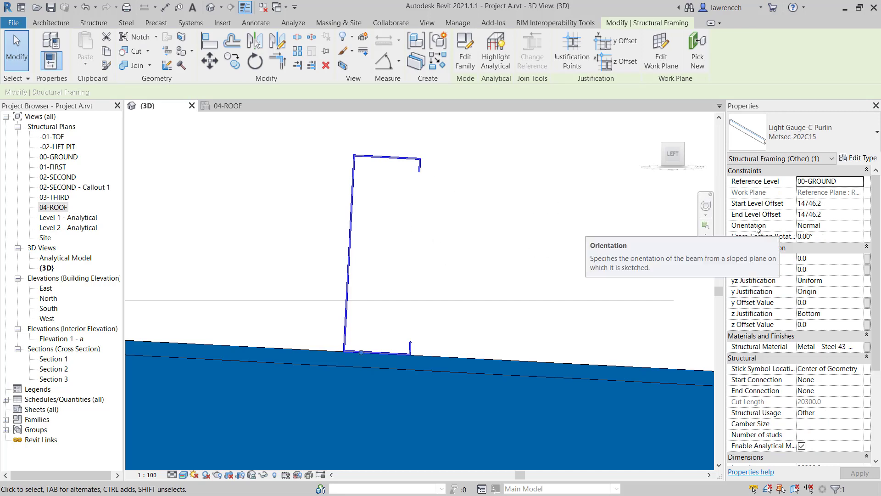
pyautogui.click(810, 225)
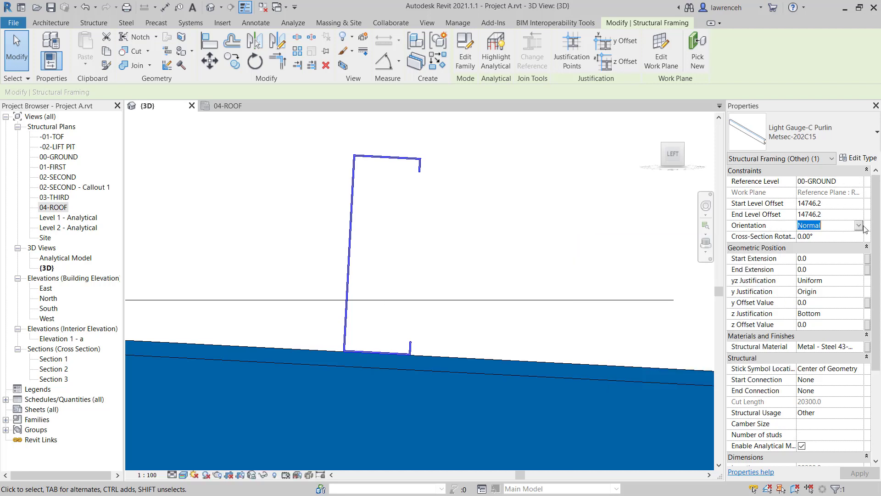
pyautogui.click(859, 226)
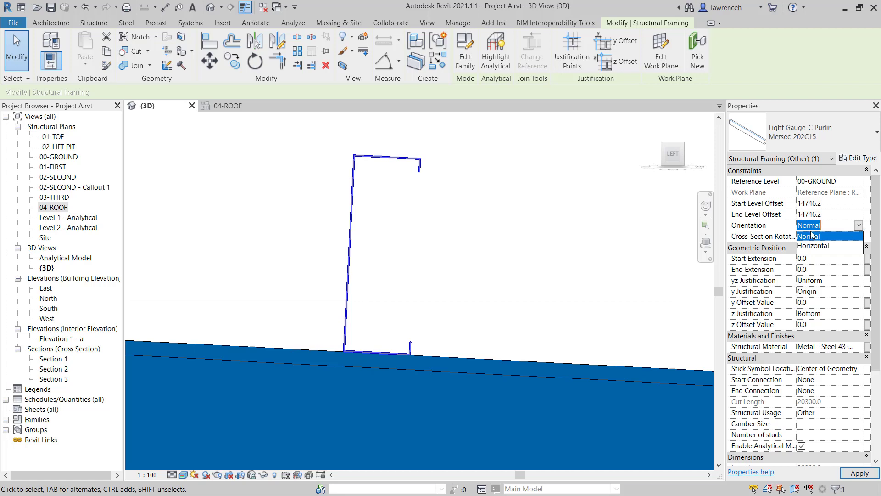
pyautogui.click(816, 245)
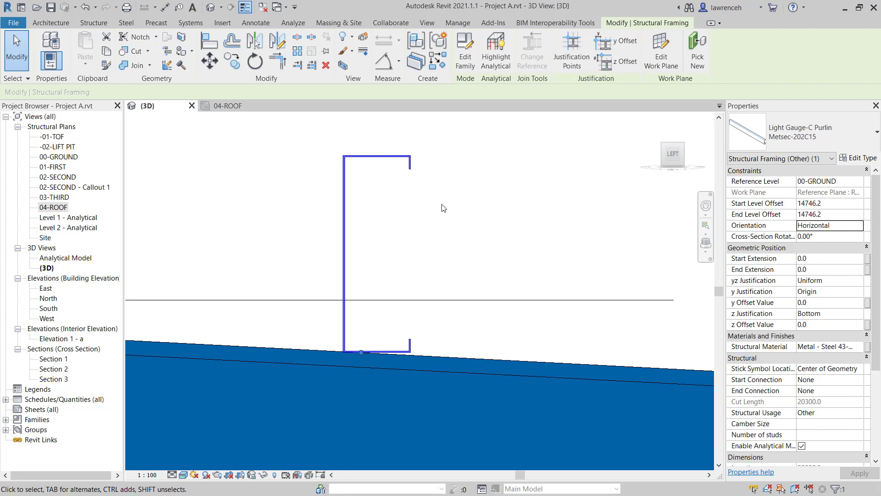
# - Orbit to check the upright purlin, then delete the test purlin
pyautogui.keyDown('shift'); pyautogui.moveTo(675, 214); pyautogui.dragTo(421, 266, button='middle'); pyautogui.keyUp('shift')
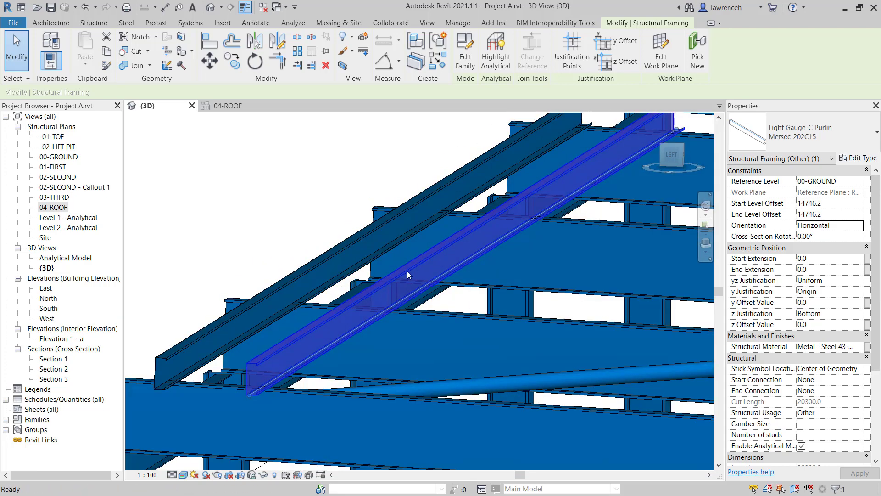
pyautogui.press('Delete')
pyautogui.scroll(-6, 357, 241)
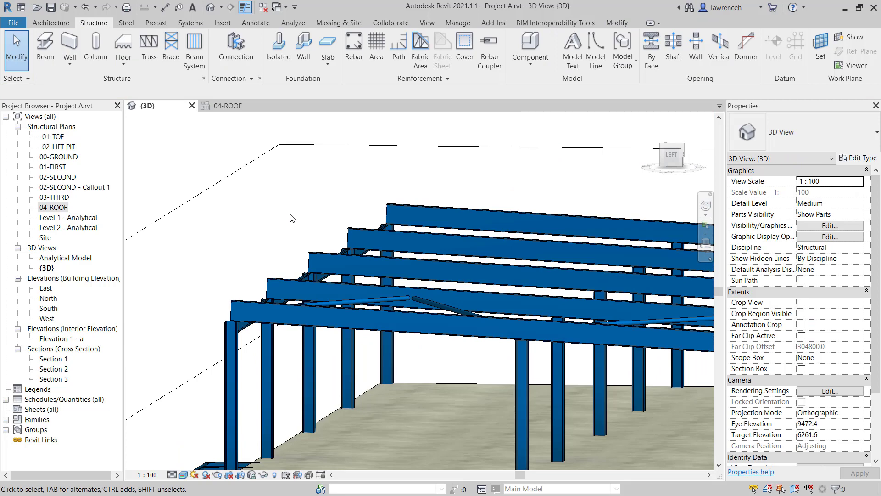
# - On the 04-ROOF plan, start a Beam System and dismiss the Invalid Work Plane warning
pyautogui.click(241, 107)
pyautogui.scroll(-5, 404, 241)
pyautogui.scroll(3, 403, 241)
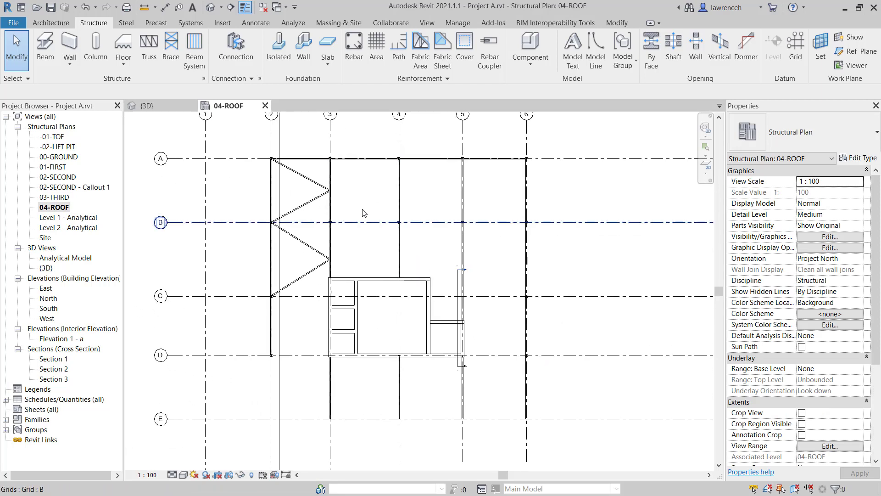
pyautogui.click(200, 47)
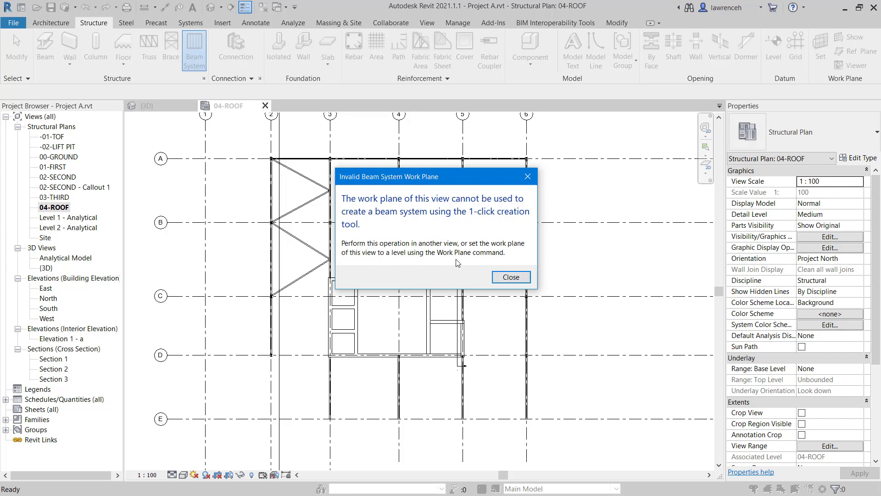
pyautogui.click(510, 277)
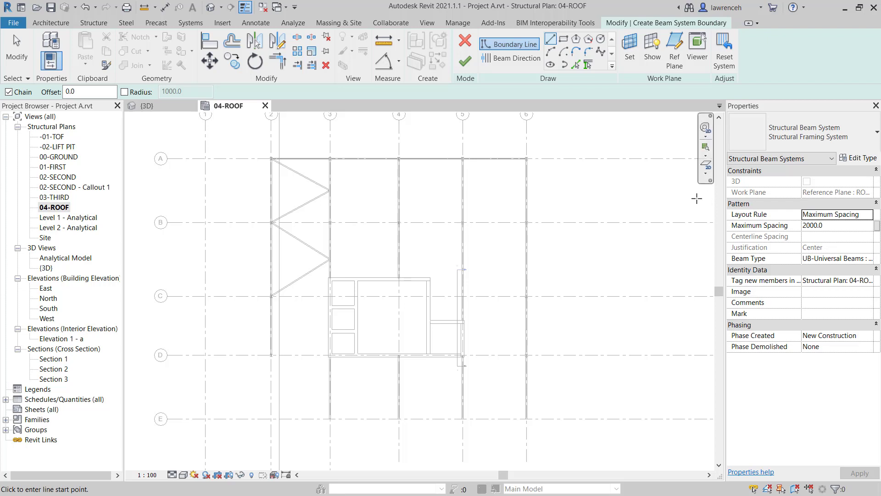
# - Set the sketch work plane to Reference Plane : ROOF
pyautogui.click(630, 57)
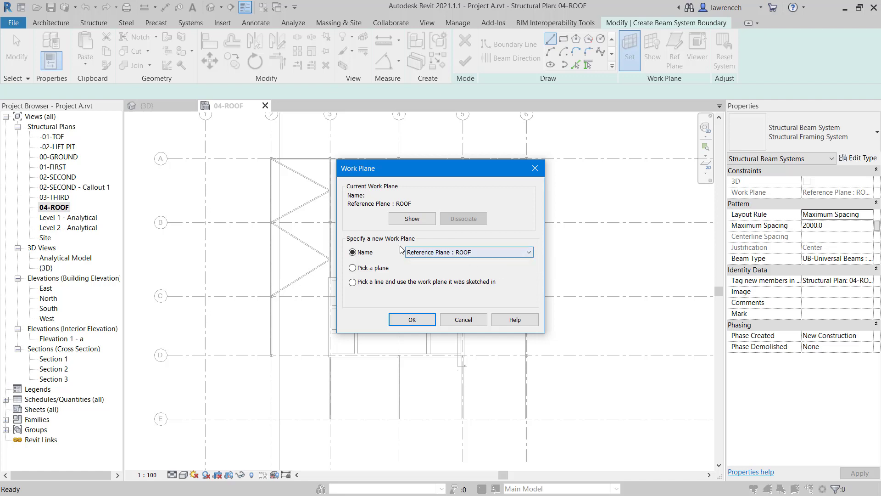
pyautogui.click(412, 320)
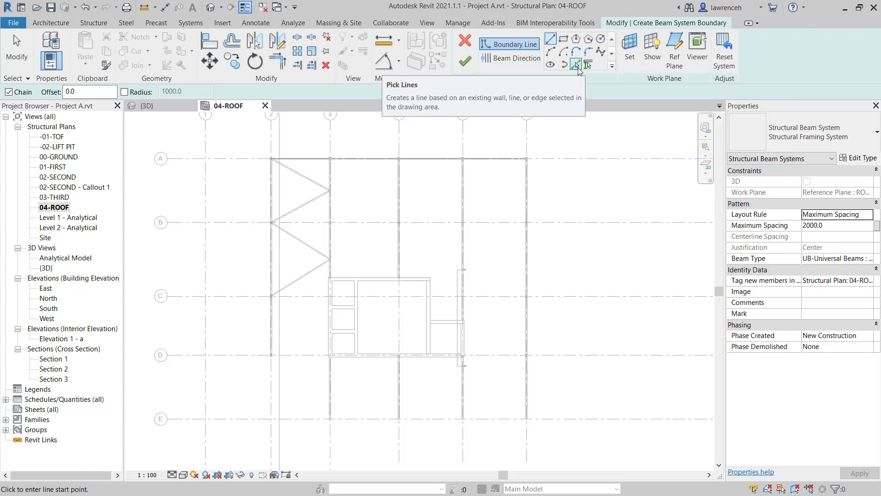
# - Pick grids 2 and 6 as boundary lines with a 600 offset
pyautogui.click(576, 65)
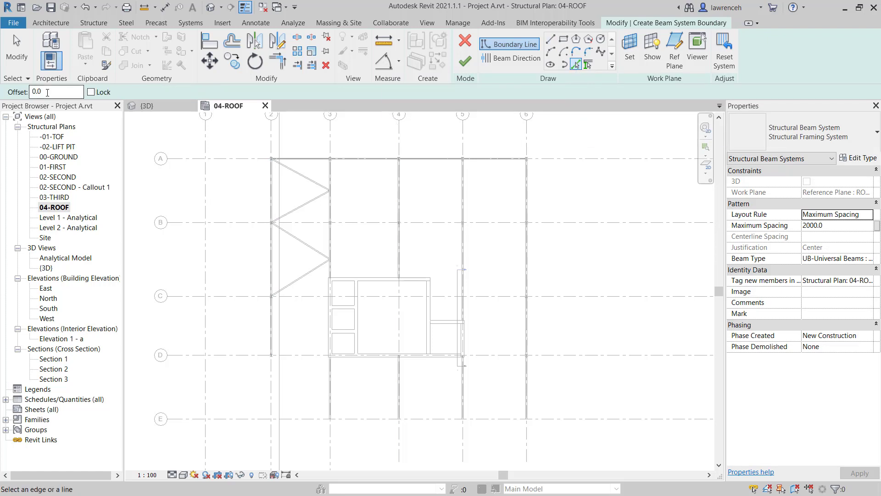
pyautogui.click(48, 92)
pyautogui.write('60')
pyautogui.click(271, 150)
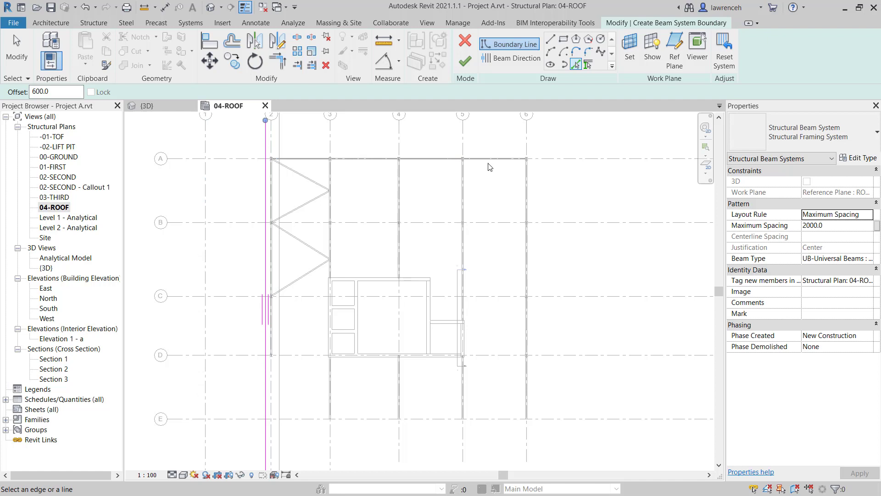
pyautogui.click(539, 164)
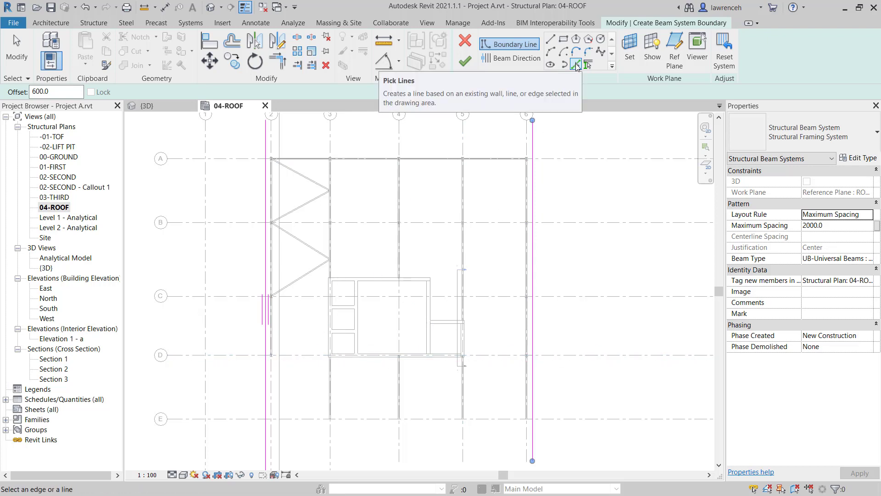
# - With offset 0, pick the core's left, top, right and bottom walls as boundary lines
pyautogui.click(576, 65)
pyautogui.scroll(4, 319, 316)
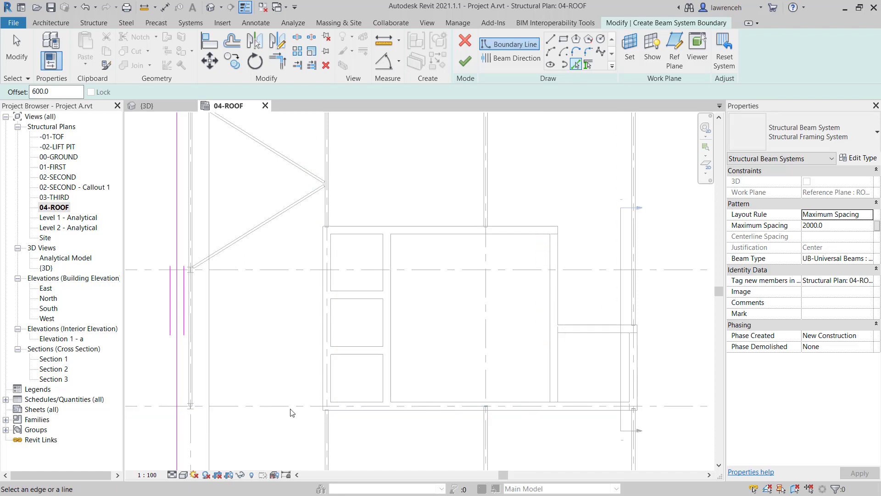
pyautogui.tripleClick(55, 91)
pyautogui.press('BackSpace')
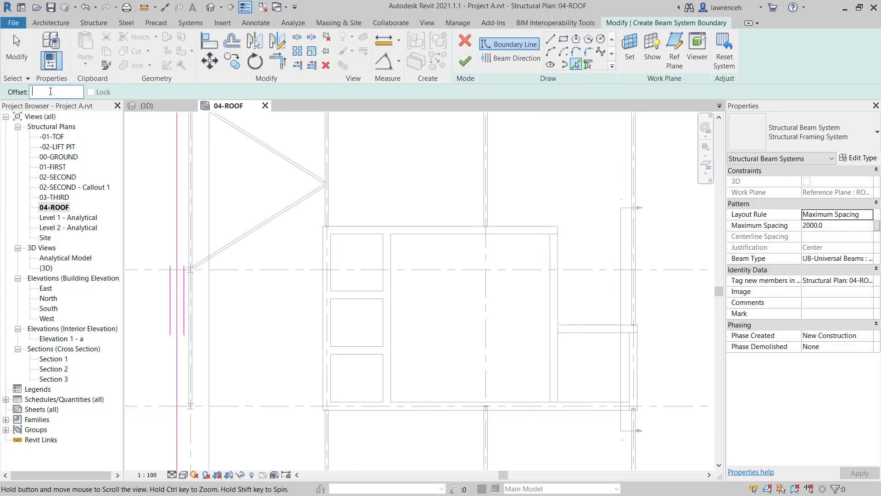
pyautogui.write('0')
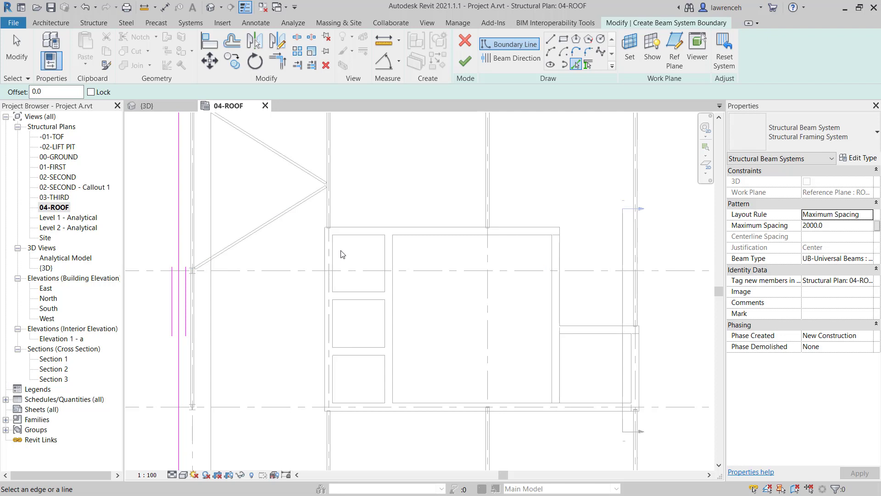
pyautogui.click(327, 261)
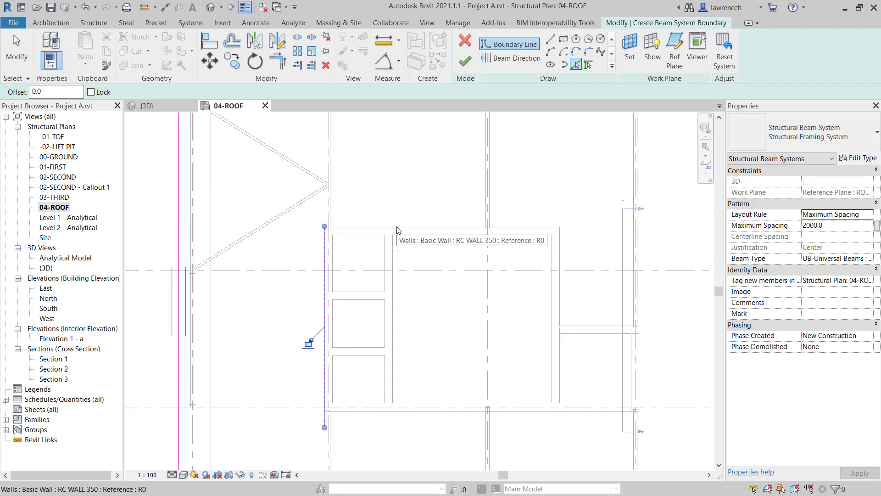
pyautogui.click(401, 229)
pyautogui.click(563, 271)
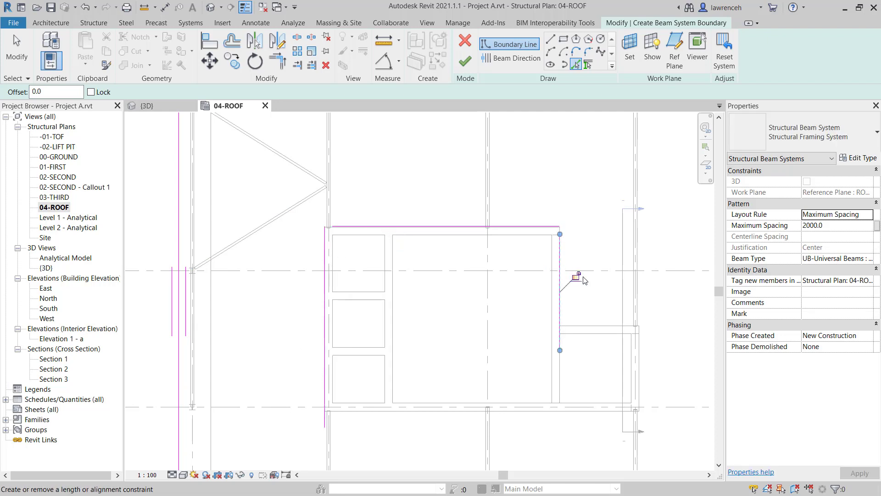
pyautogui.click(592, 326)
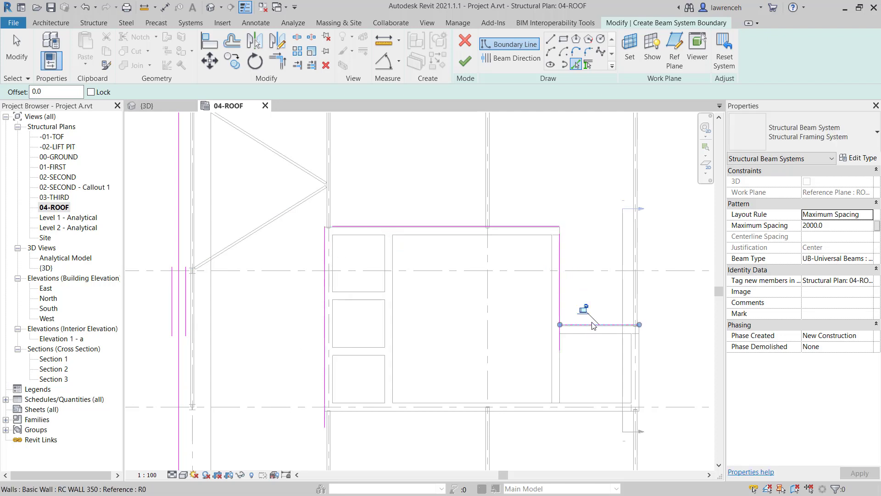
pyautogui.rightClick(642, 367)
pyautogui.click(645, 392)
pyautogui.click(644, 385)
pyautogui.click(599, 415)
pyautogui.scroll(-5, 598, 415)
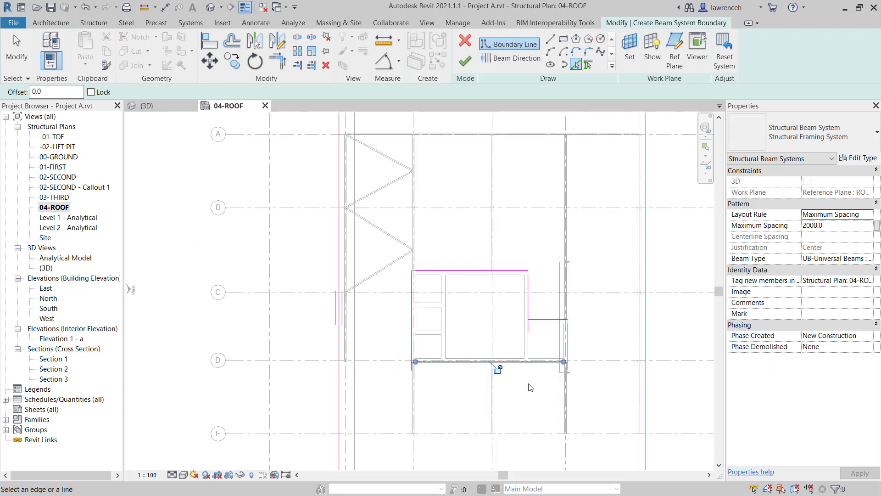
# - Draw the chained lower boundary lines, turning up to grid D and left to the boundary
pyautogui.click(550, 39)
pyautogui.scroll(3, 625, 377)
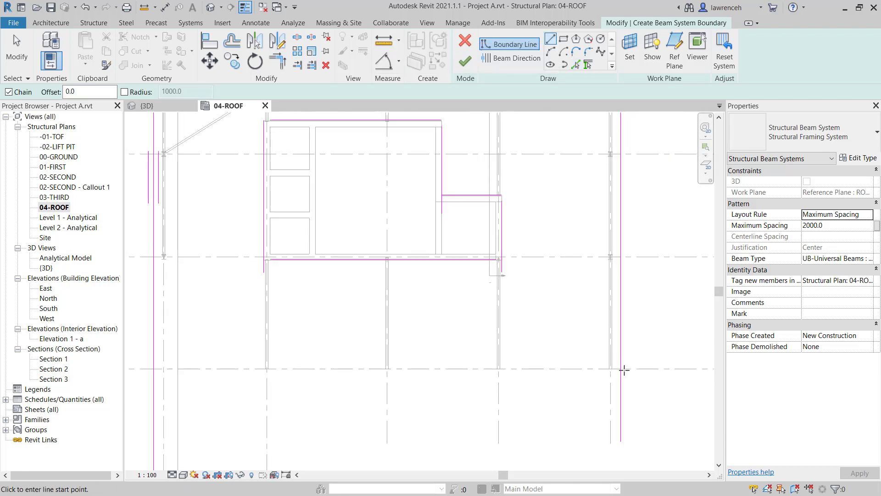
pyautogui.click(621, 368)
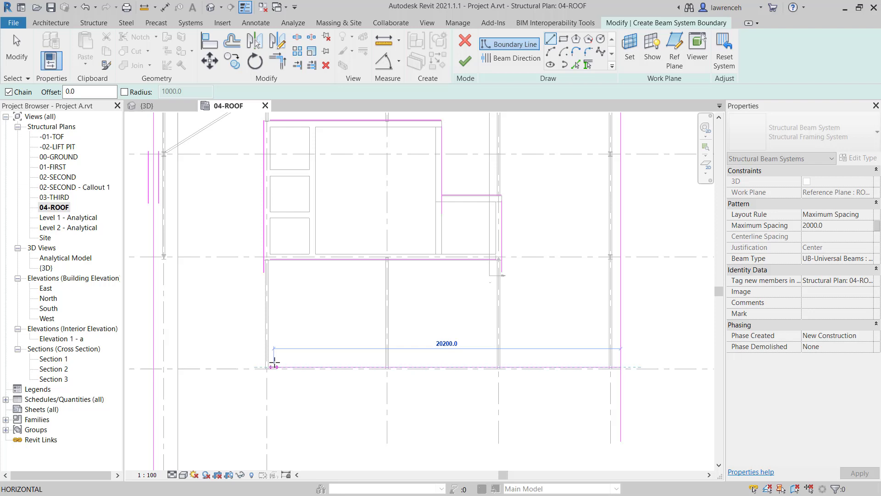
pyautogui.click(256, 368)
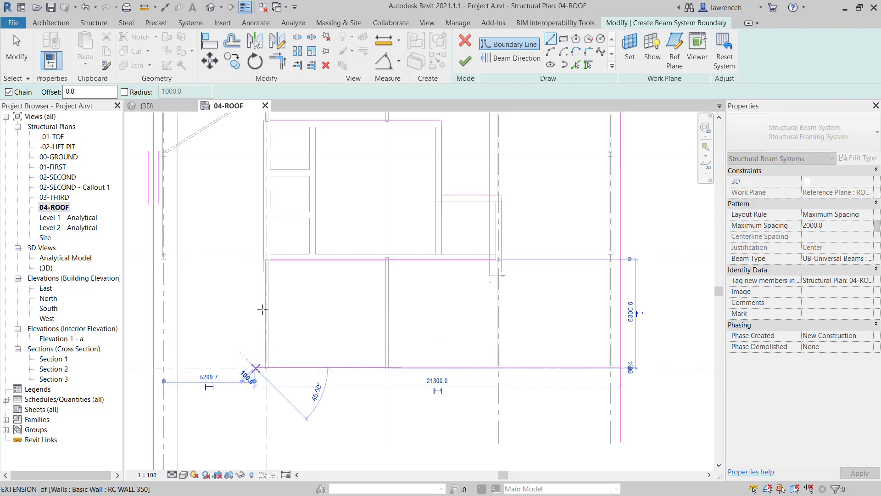
pyautogui.click(255, 256)
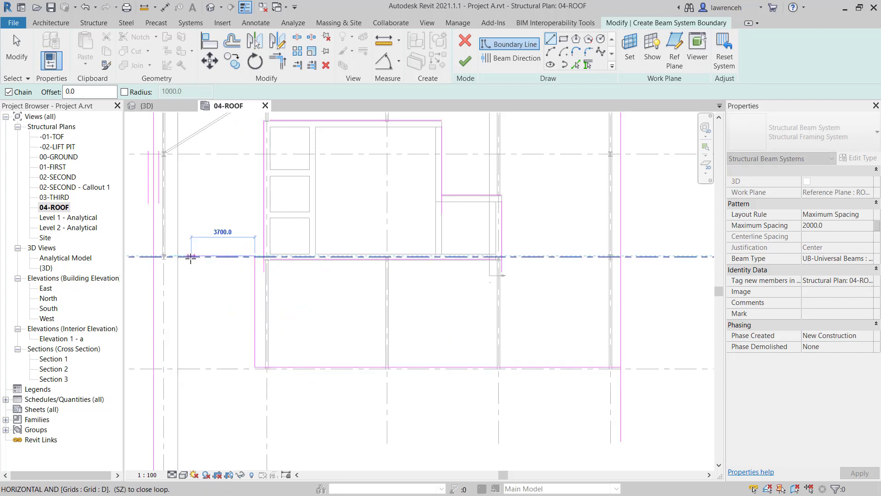
pyautogui.click(153, 256)
pyautogui.scroll(-1, 250, 298)
pyautogui.press('Escape')
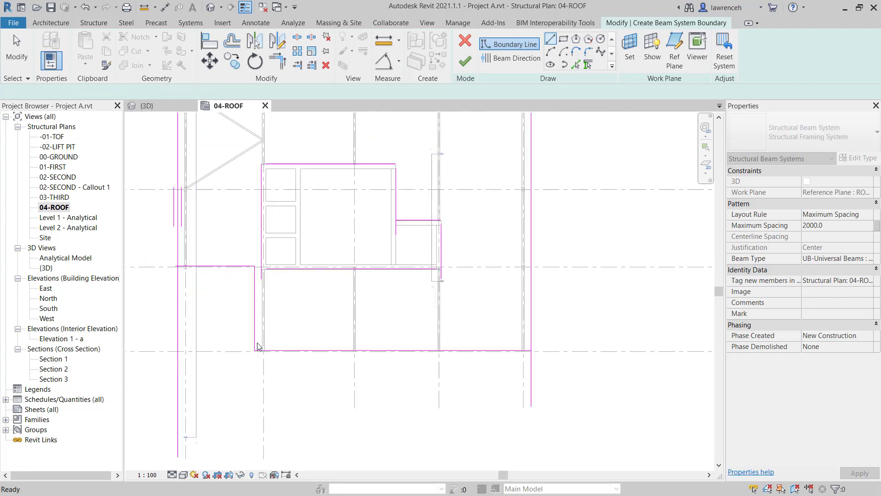
pyautogui.press('Escape')
# - Draw a boundary line along grid A from 6/A to 2/A
pyautogui.scroll(-2, 392, 358)
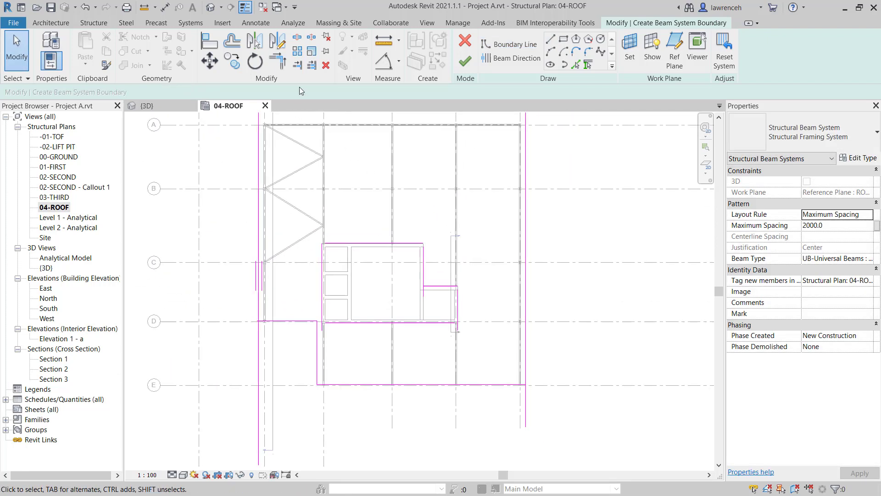
pyautogui.moveTo(312, 151); pyautogui.dragTo(302, 231, button='middle')
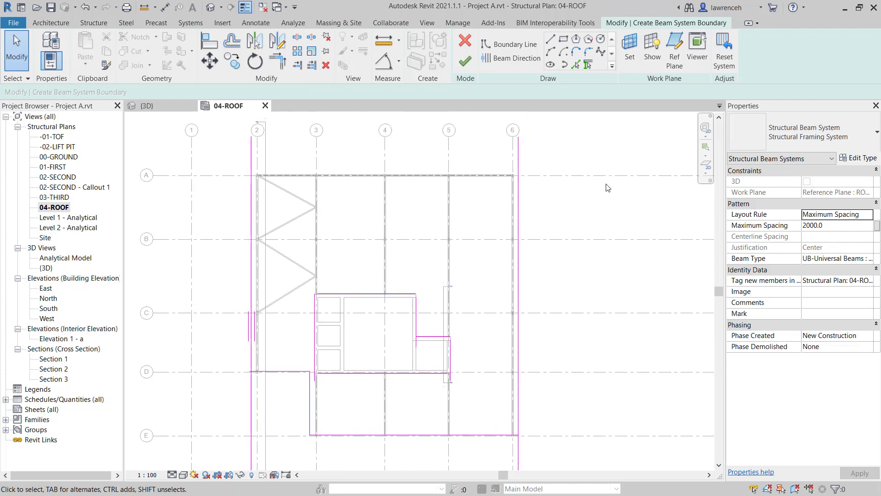
pyautogui.click(551, 39)
pyautogui.click(518, 175)
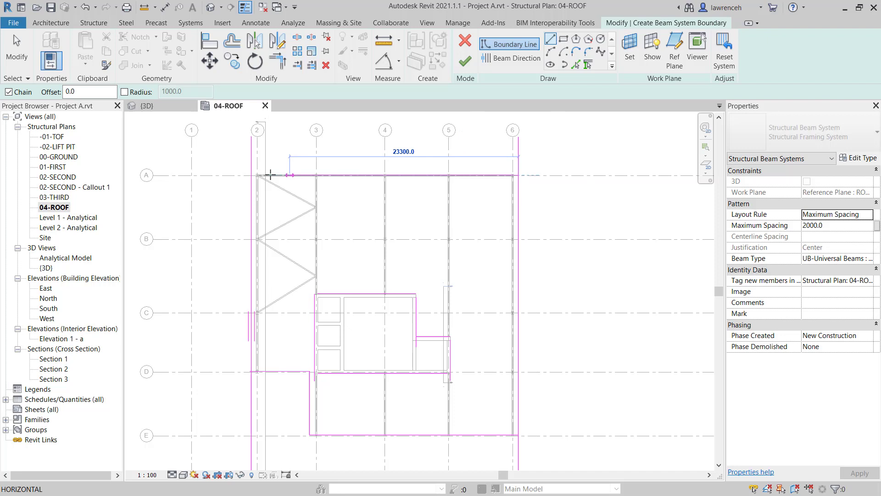
pyautogui.click(251, 175)
pyautogui.press('Escape')
pyautogui.press('Escape')
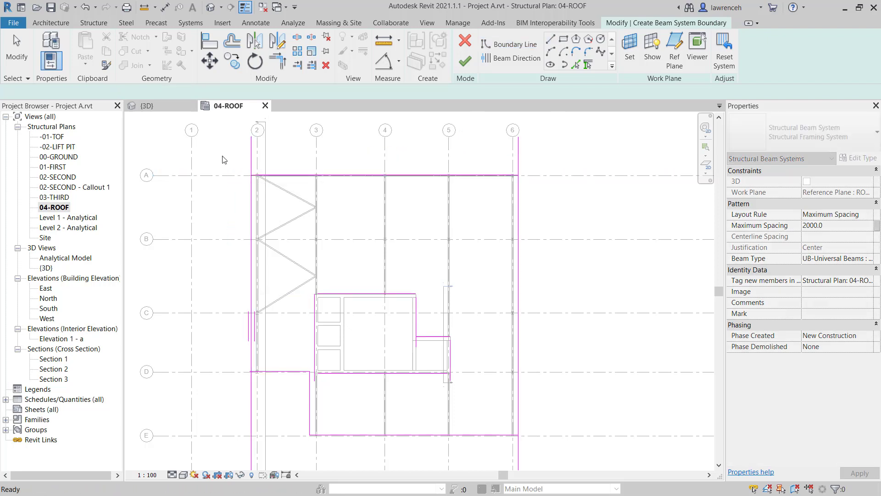
# - With TR, trim the left/grid A, top/right and right/grid E boundary corners
pyautogui.press('t')
pyautogui.press('r')
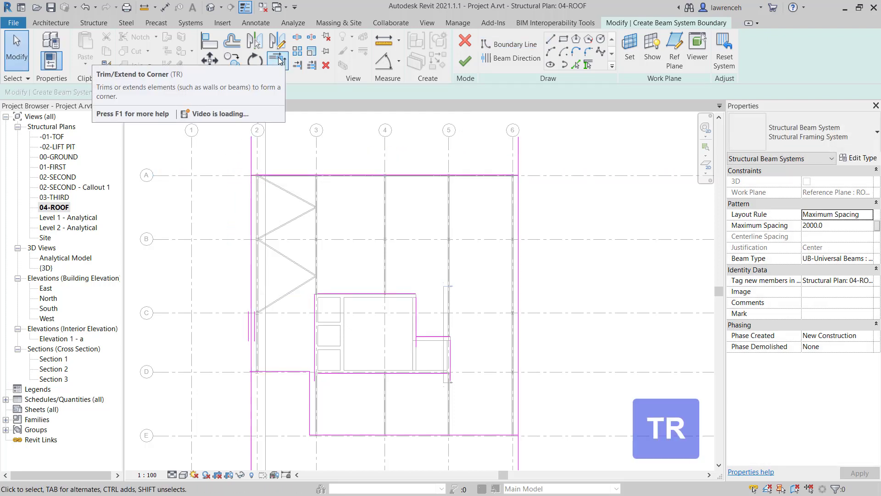
pyautogui.click(279, 61)
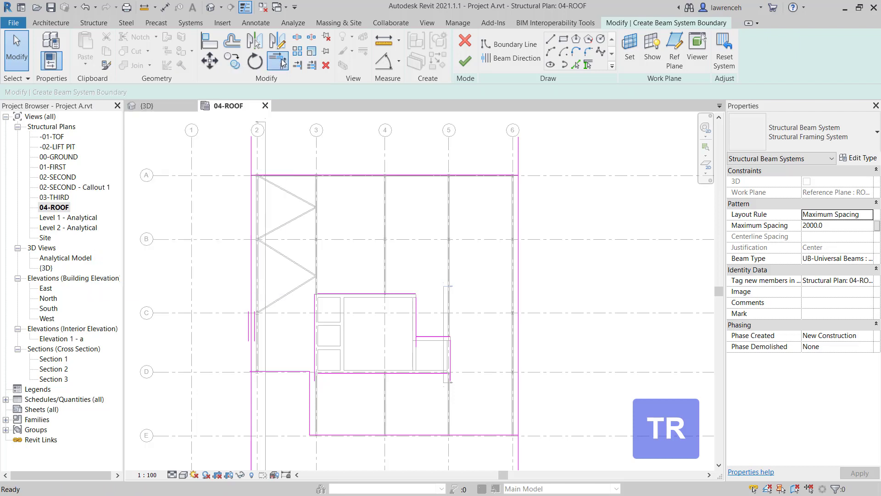
pyautogui.click(255, 189)
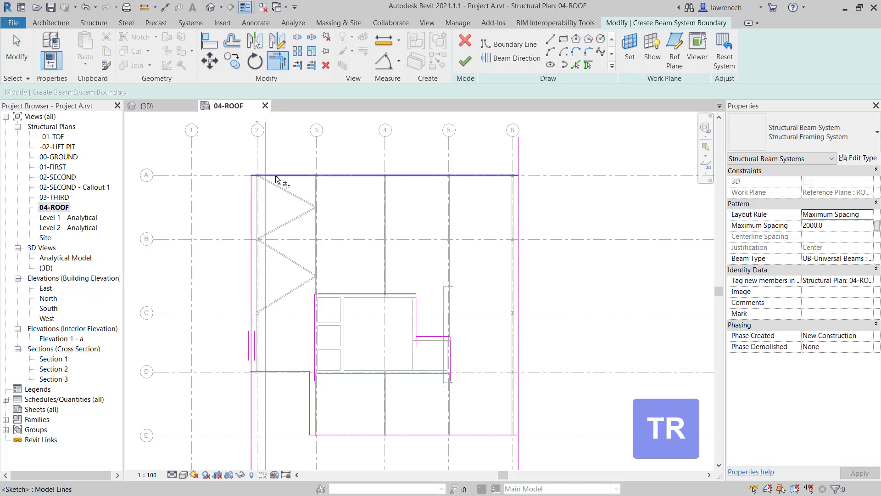
pyautogui.click(321, 177)
pyautogui.click(479, 177)
pyautogui.click(518, 257)
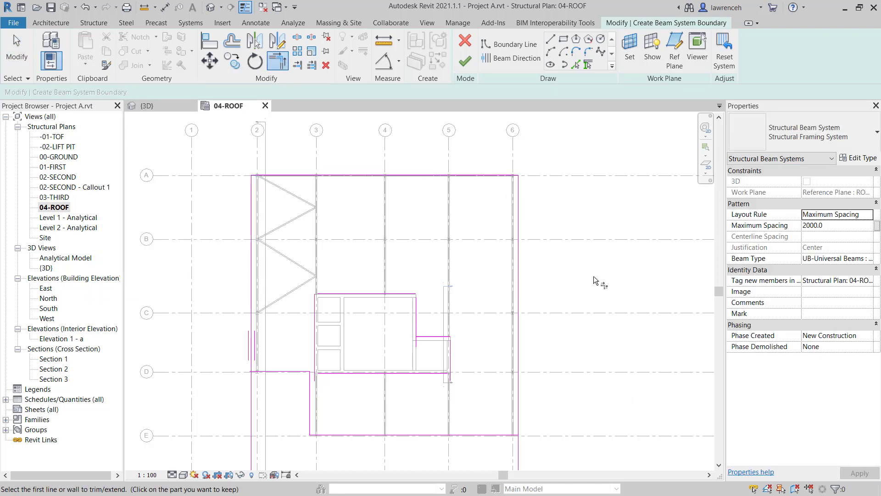
pyautogui.click(518, 416)
pyautogui.click(502, 435)
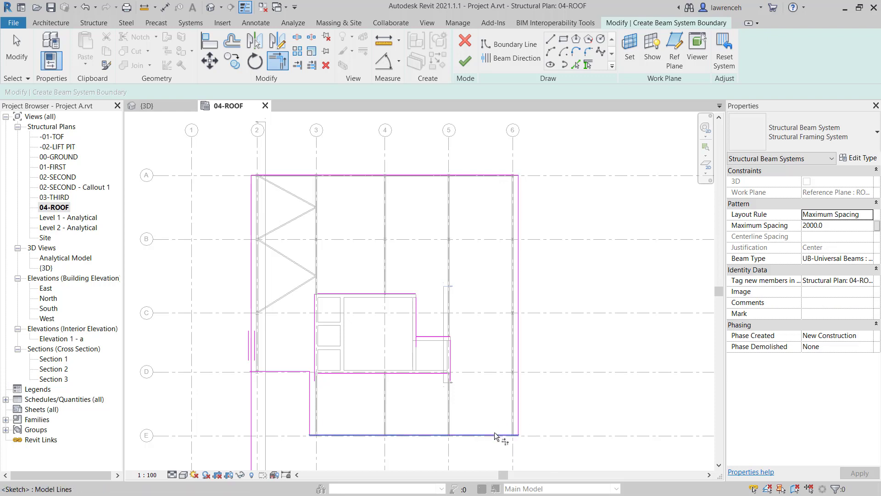
# - Trim the boundary corners at grid D and where the left line meets the bottom edge
pyautogui.click(285, 371)
pyautogui.click(252, 352)
pyautogui.scroll(3, 317, 339)
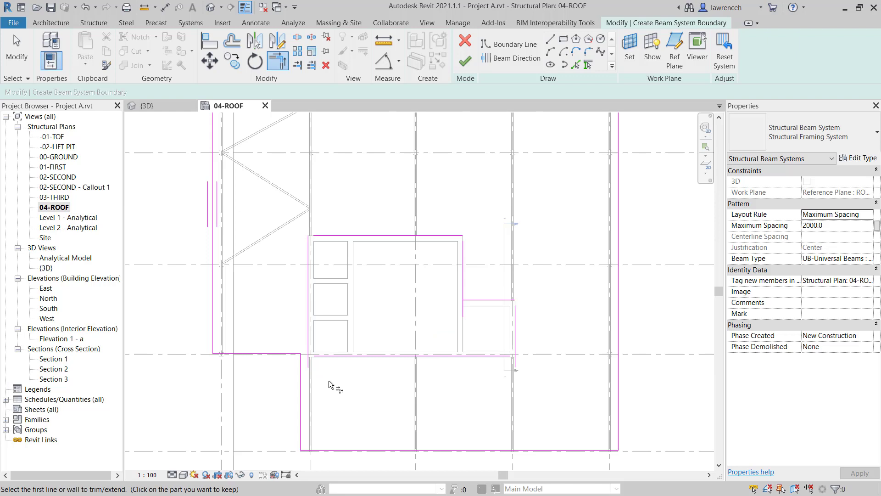
pyautogui.click(322, 348)
pyautogui.click(307, 335)
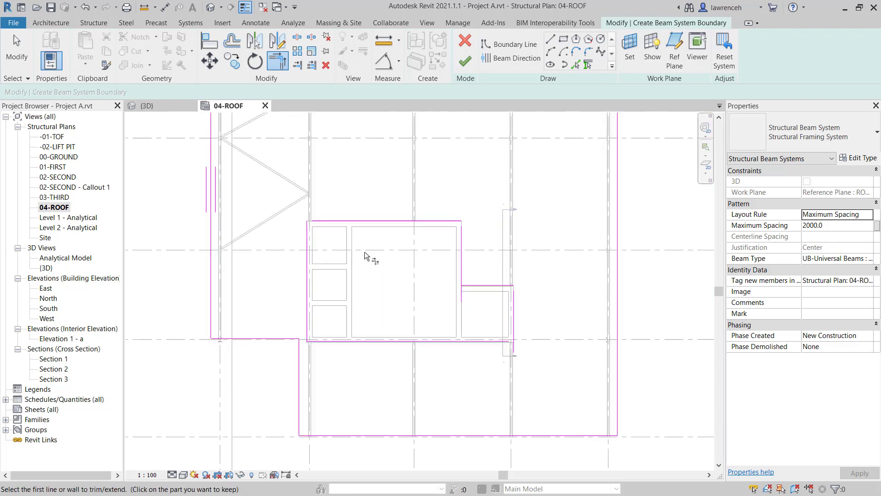
pyautogui.scroll(-2, 319, 326)
# - Trim the notch corners and the right-to-bottom corner so the outline closes cleanly
pyautogui.click(393, 221)
pyautogui.click(464, 247)
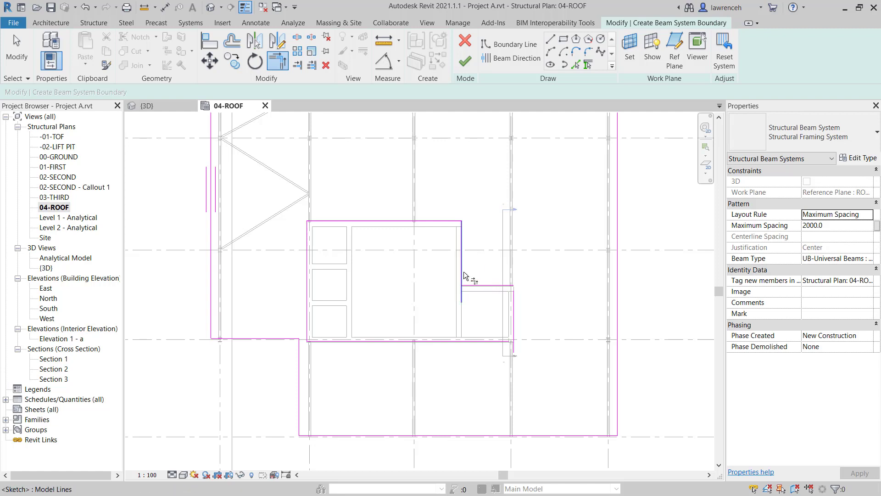
pyautogui.click(504, 285)
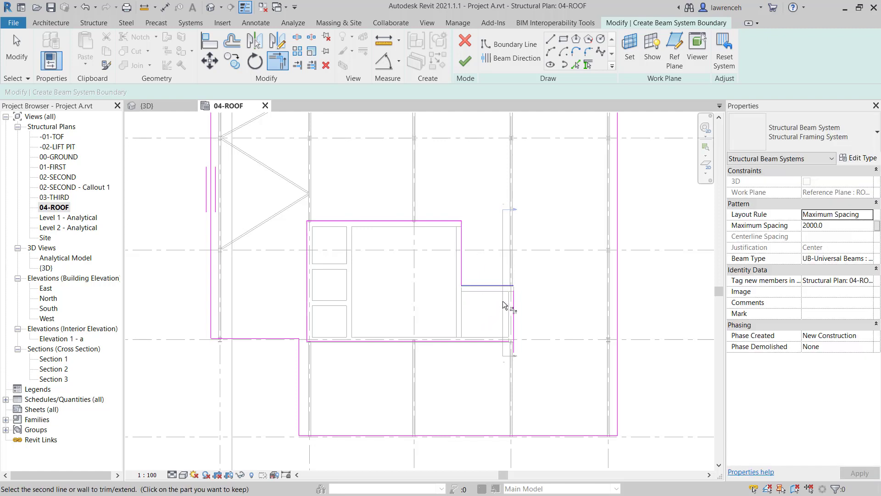
pyautogui.click(514, 314)
pyautogui.click(514, 330)
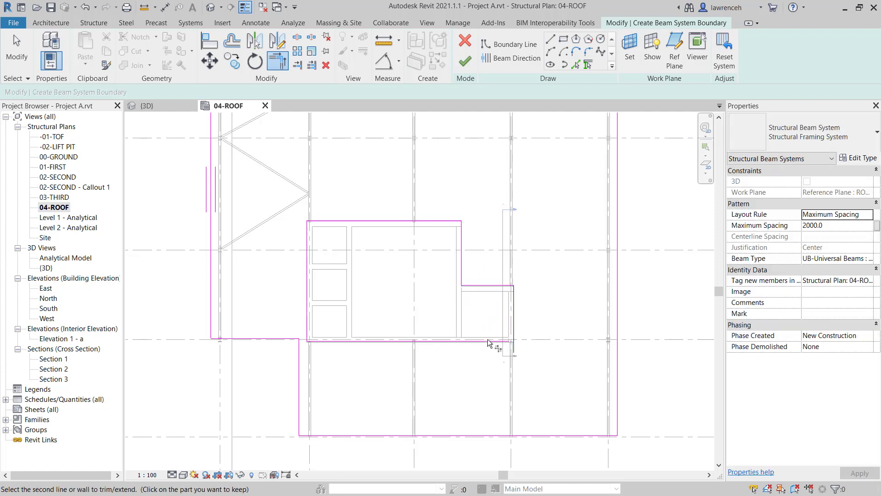
pyautogui.click(479, 341)
pyautogui.scroll(-1, 456, 393)
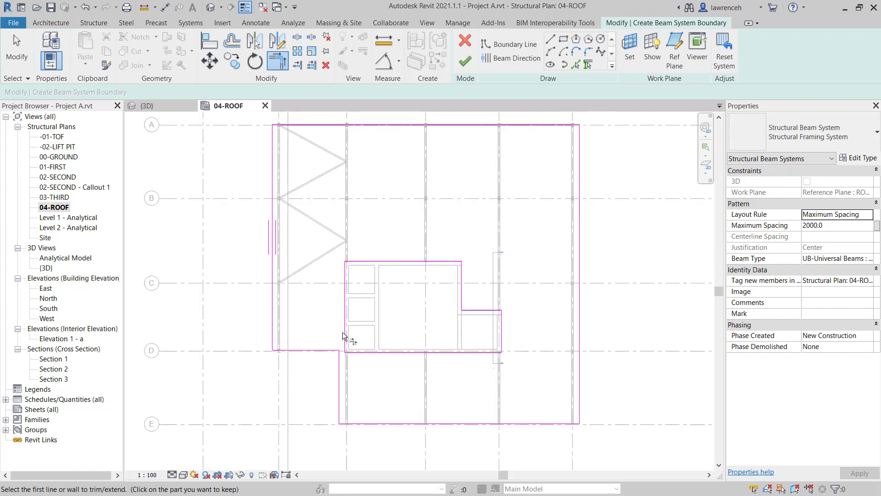
pyautogui.moveTo(479, 288); pyautogui.dragTo(457, 301, button='middle')
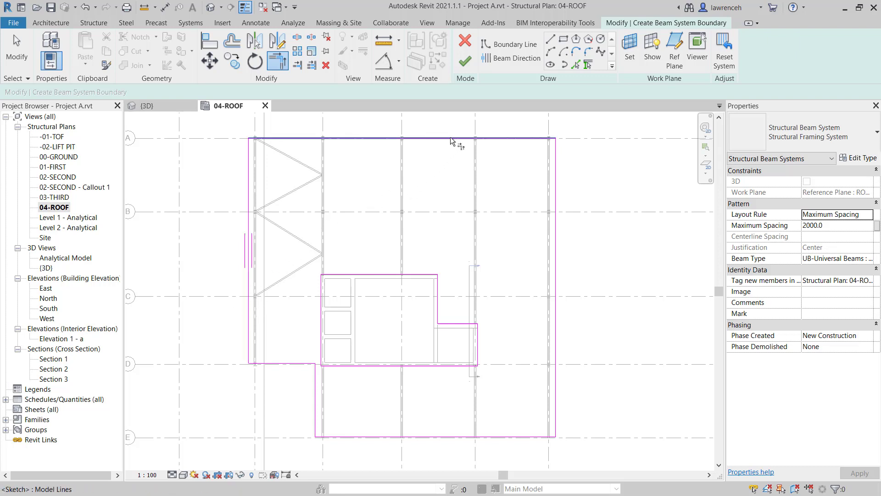
# - Set the beam direction to the top boundary line on grid A
pyautogui.click(515, 62)
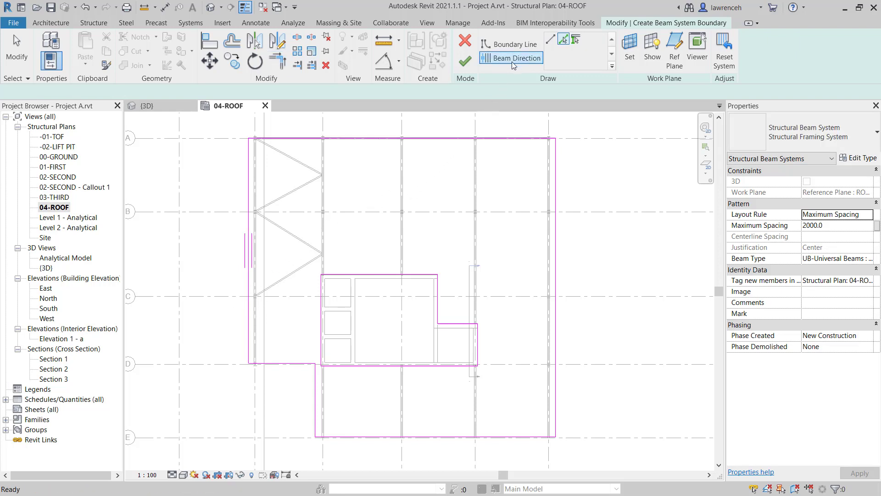
pyautogui.click(436, 139)
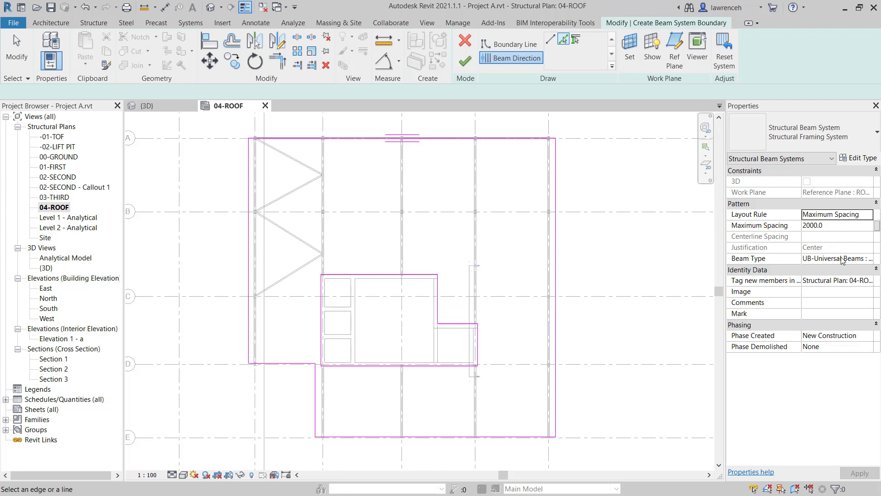
# - Set the beam system's beam type to Light Gauge-C Purlin
pyautogui.click(872, 258)
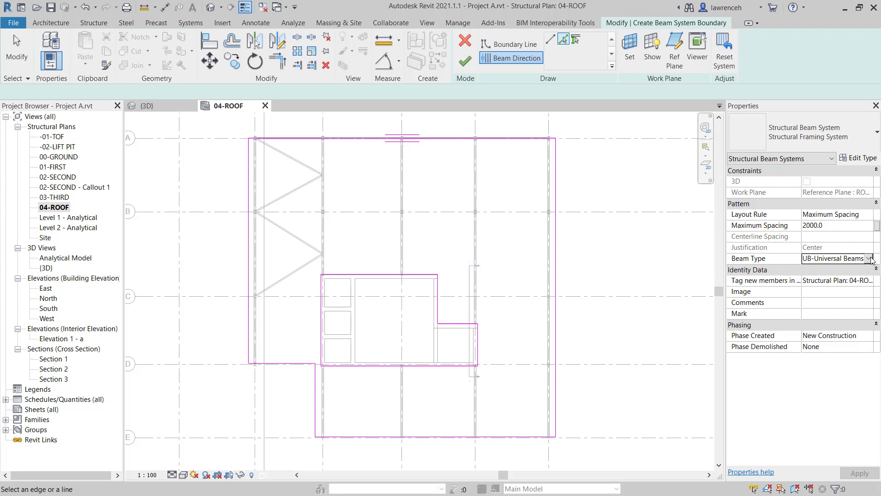
pyautogui.click(869, 258)
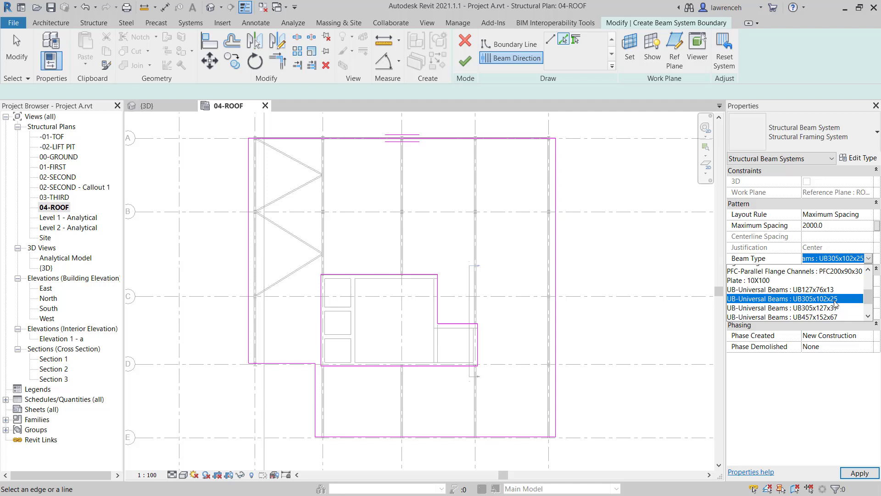
pyautogui.scroll(2, 834, 304)
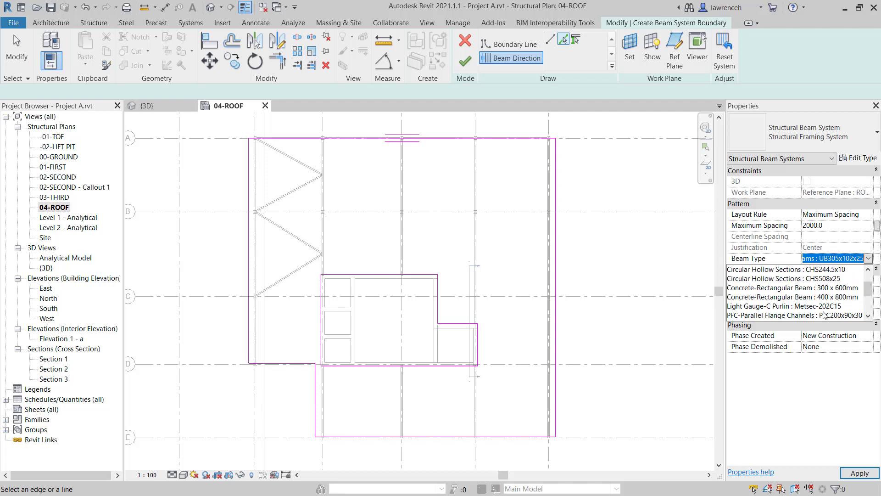
pyautogui.click(799, 307)
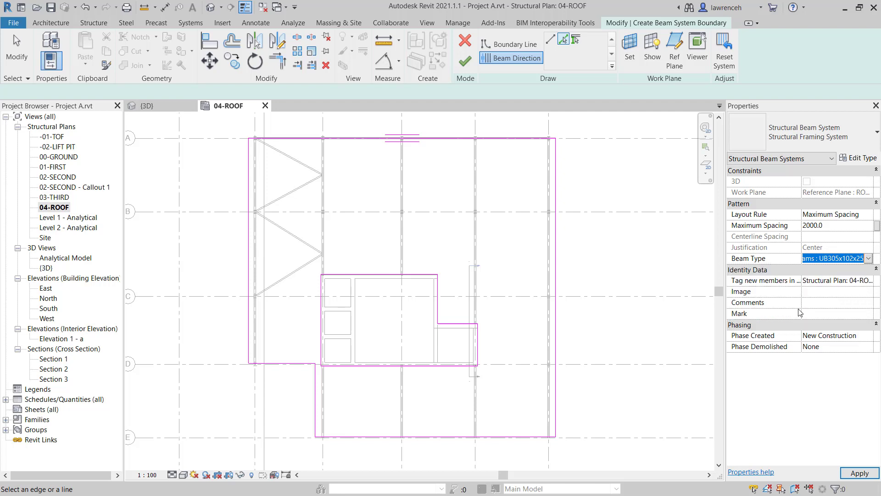
# - Use a Fixed Distance layout at 900 spacing with Beginning justification
pyautogui.click(856, 216)
pyautogui.click(856, 216)
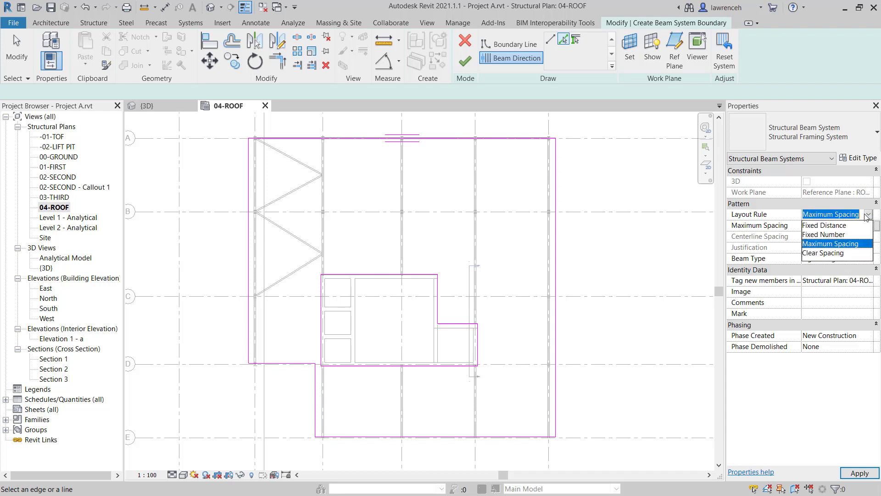
pyautogui.click(842, 225)
pyautogui.click(847, 229)
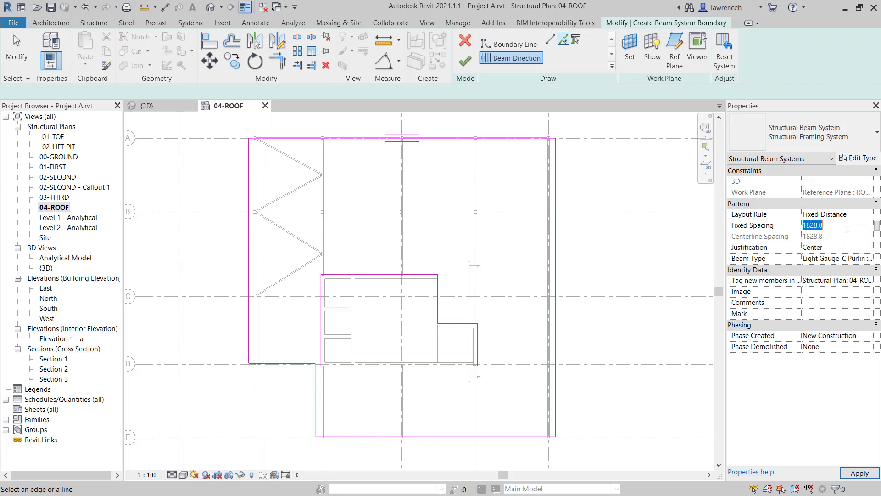
pyautogui.write('900')
pyautogui.press('Return')
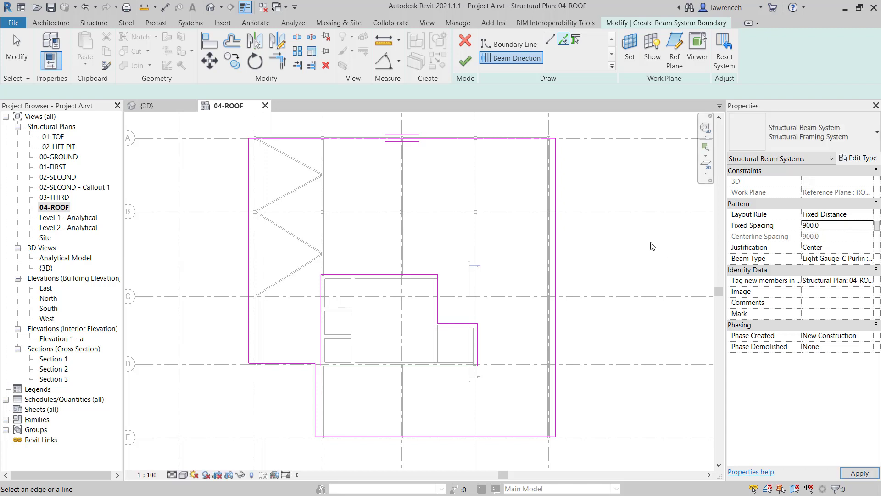
pyautogui.click(871, 248)
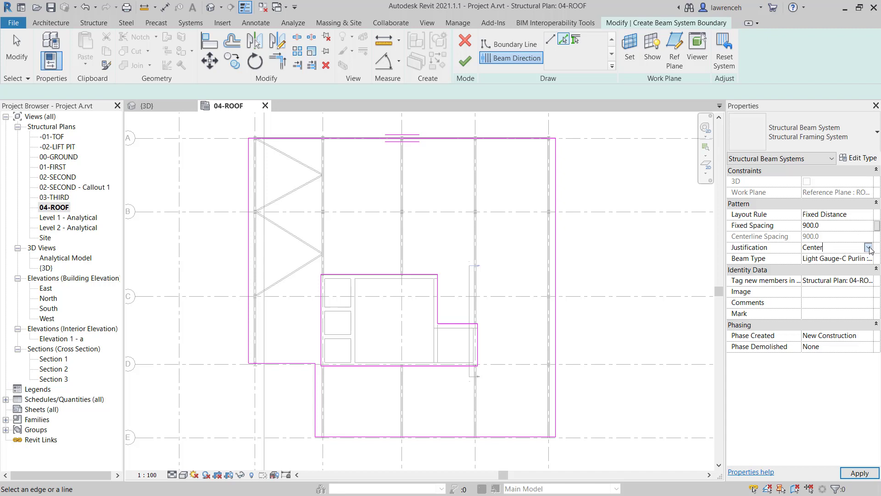
pyautogui.click(869, 248)
pyautogui.click(821, 259)
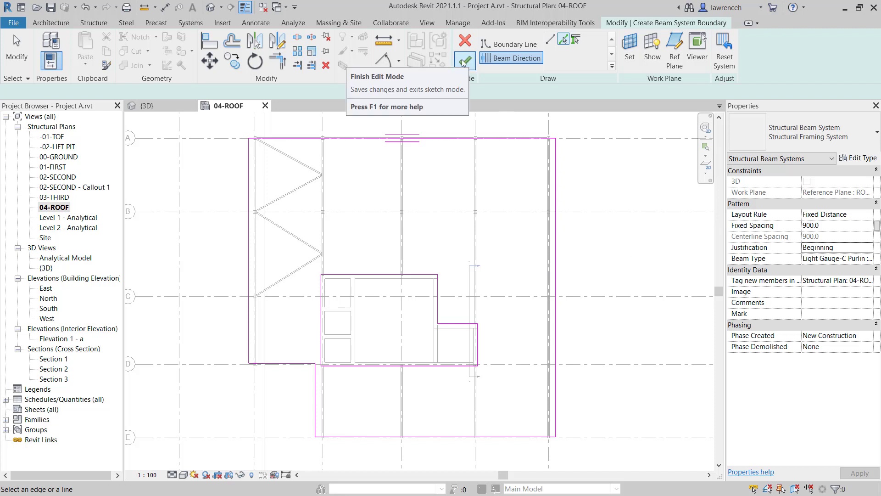
# - Finish the beam system sketch and select a new Metsec-202C15 purlin in the {3D} view
pyautogui.click(463, 63)
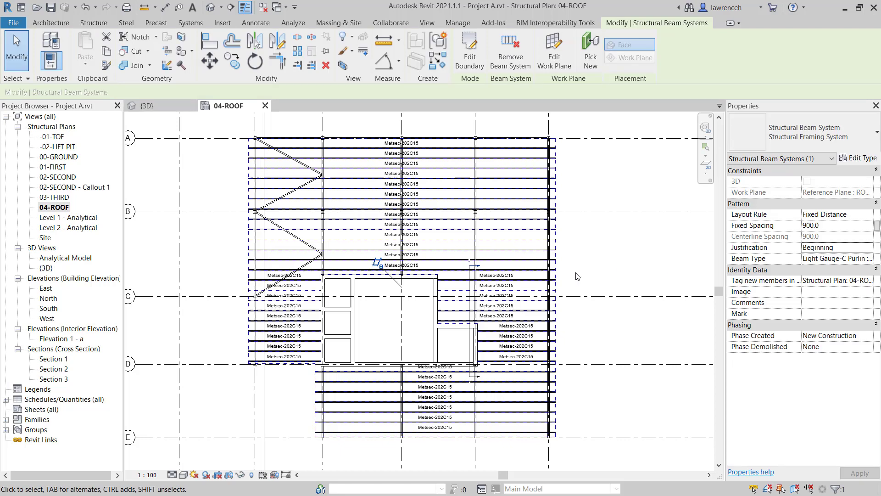
pyautogui.click(166, 105)
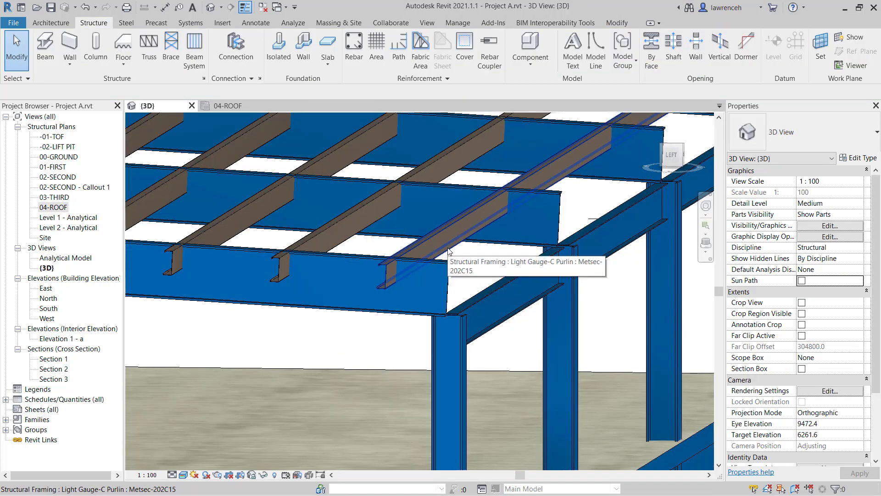
pyautogui.click(449, 251)
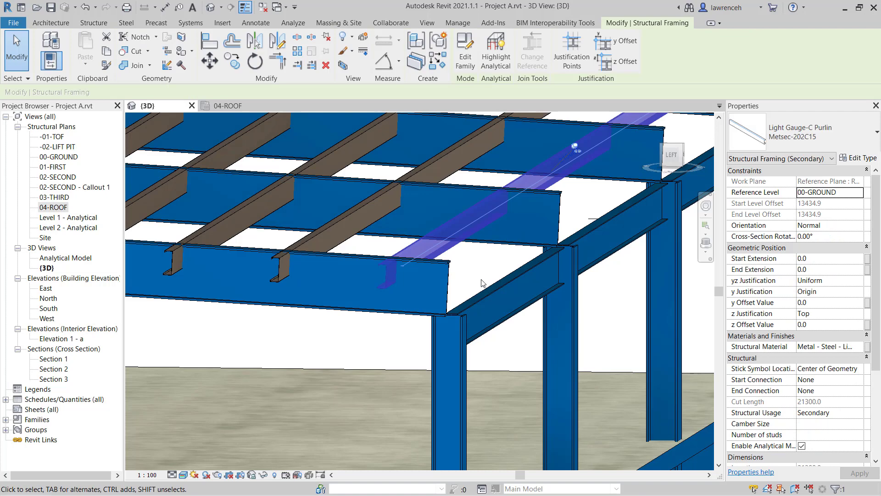
# - Select all visible purlins, set their z Justification to Bottom, then orbit to review
pyautogui.rightClick(482, 283)
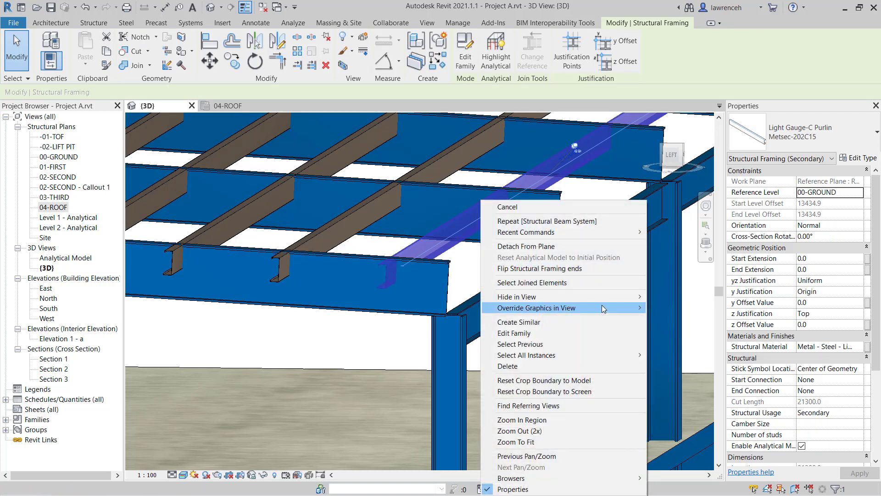
pyautogui.moveTo(618, 355)
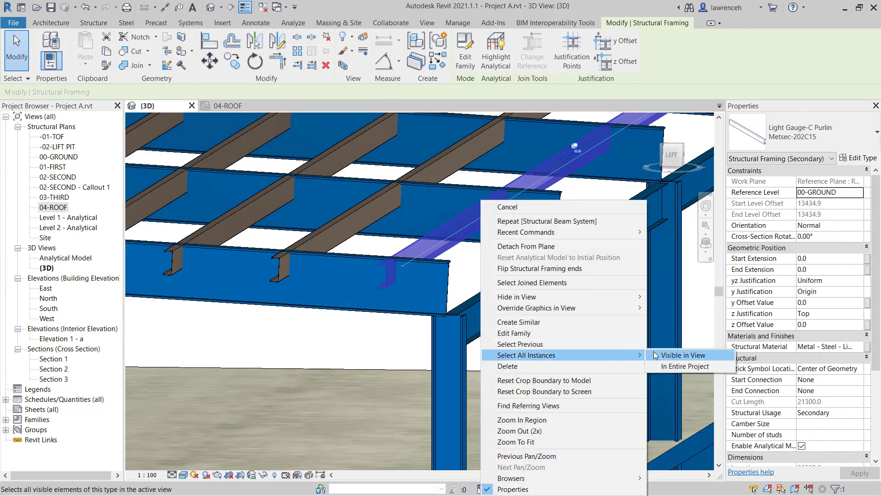
pyautogui.click(657, 354)
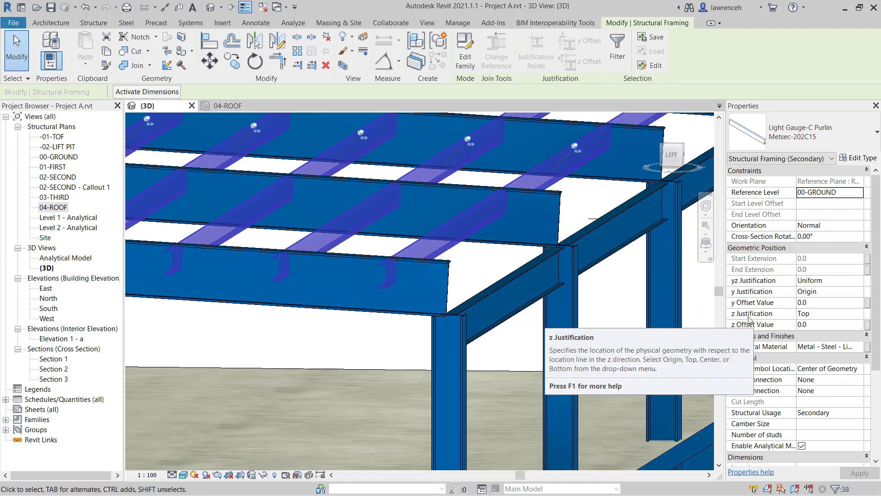
pyautogui.click(826, 313)
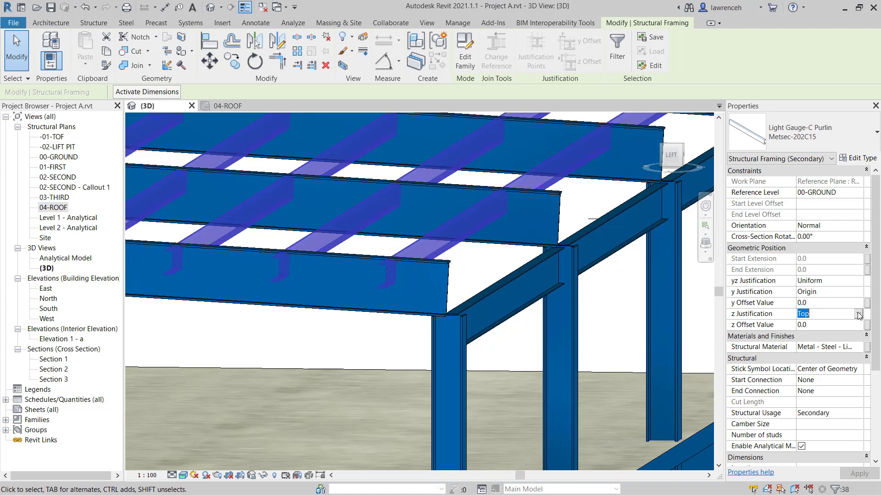
pyautogui.click(860, 315)
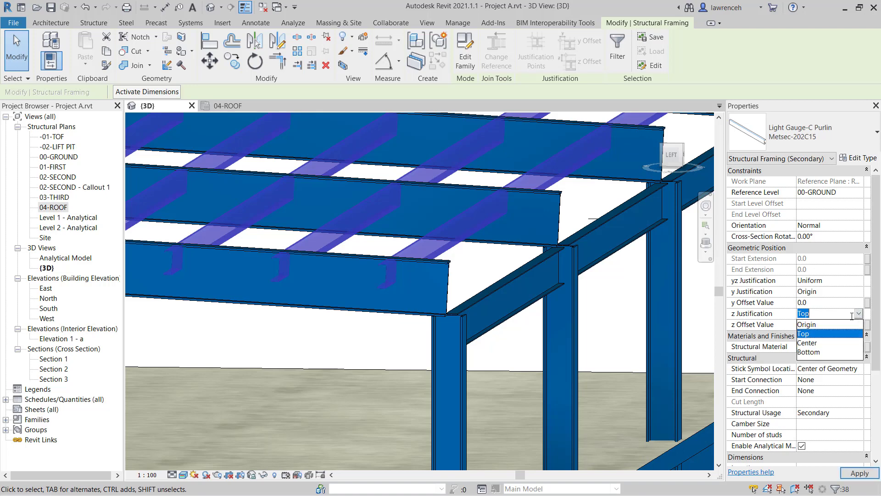
pyautogui.click(817, 353)
pyautogui.click(481, 270)
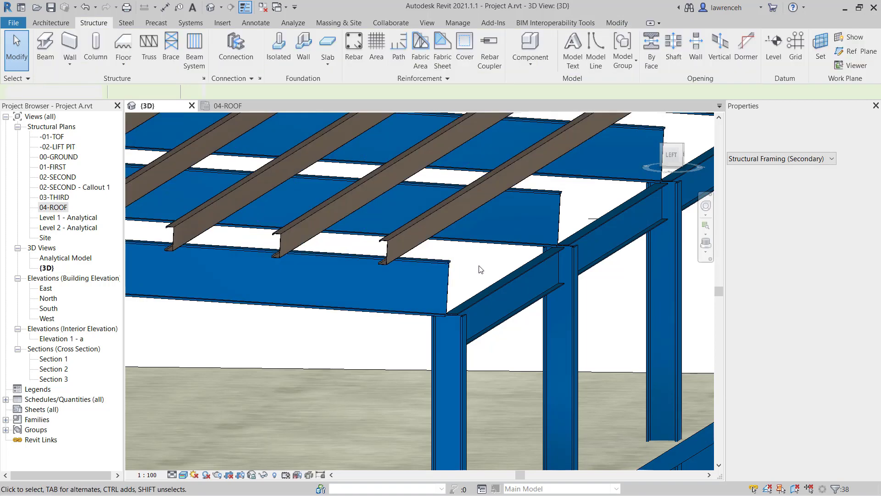
pyautogui.keyDown('shift'); pyautogui.moveTo(481, 269); pyautogui.dragTo(511, 285, button='middle'); pyautogui.keyUp('shift')
# - Remove the roof beam system, keeping the purlins, and select one purlin to check it
pyautogui.scroll(-2, 503, 296)
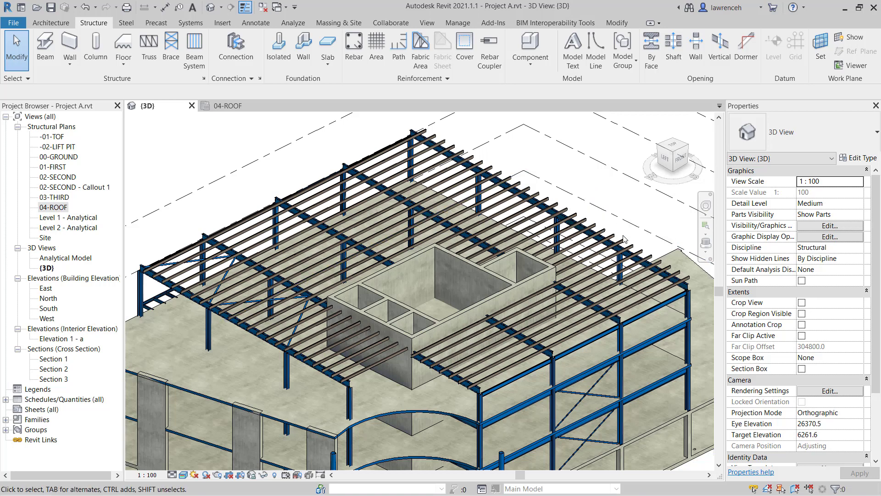
pyautogui.scroll(4, 695, 279)
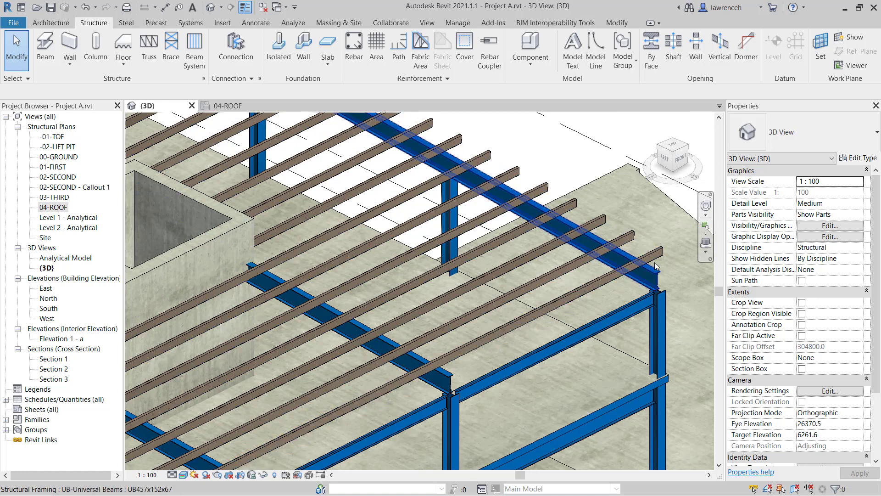
pyautogui.scroll(-3, 656, 246)
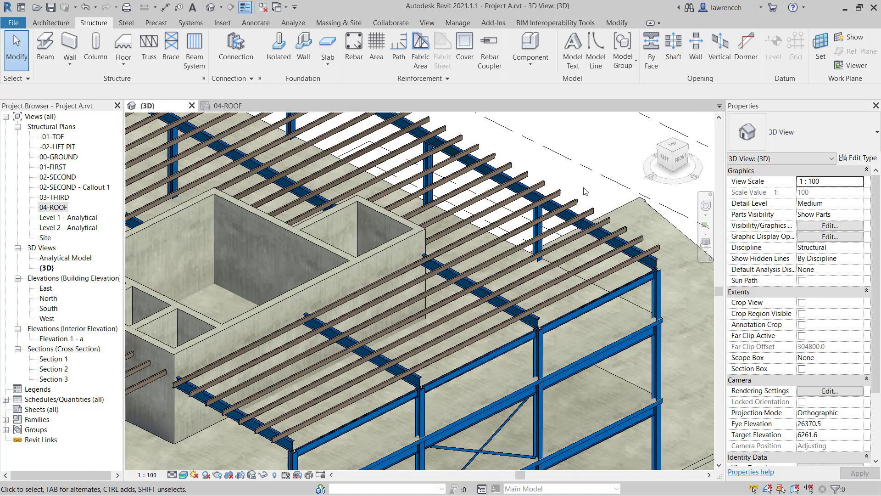
pyautogui.click(596, 217)
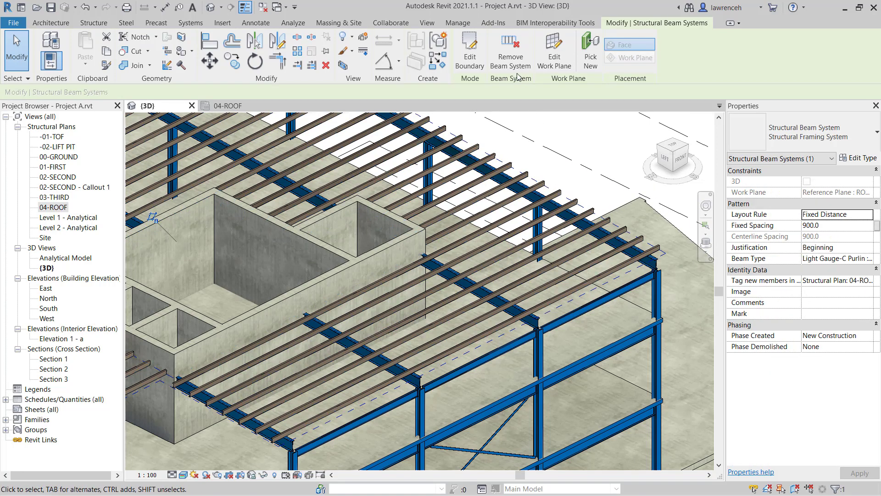
pyautogui.click(511, 51)
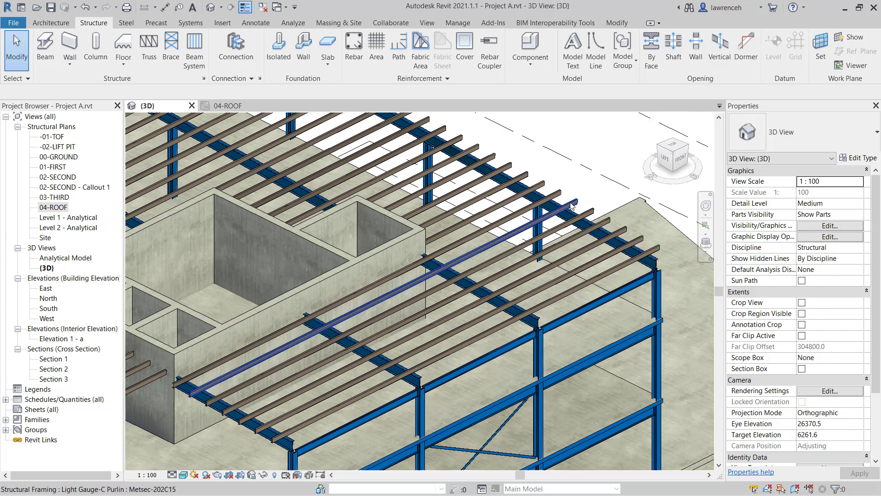
pyautogui.click(525, 217)
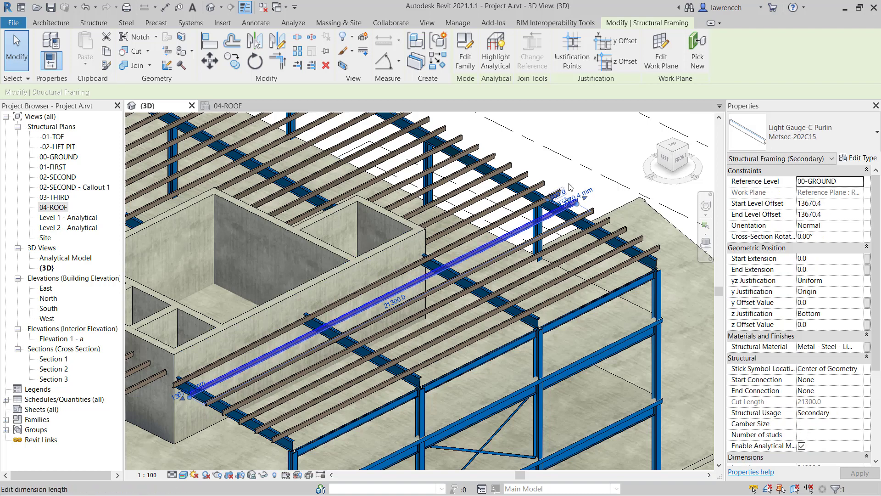
# - Select all purlins in the entire project and open their Structural Material browser
pyautogui.click(581, 178)
pyautogui.scroll(-2, 581, 177)
pyautogui.scroll(-2, 582, 179)
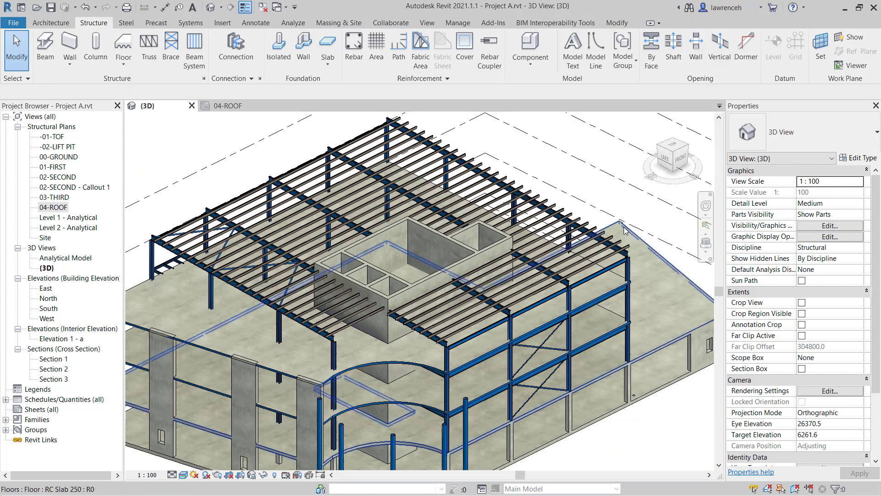
pyautogui.click(613, 256)
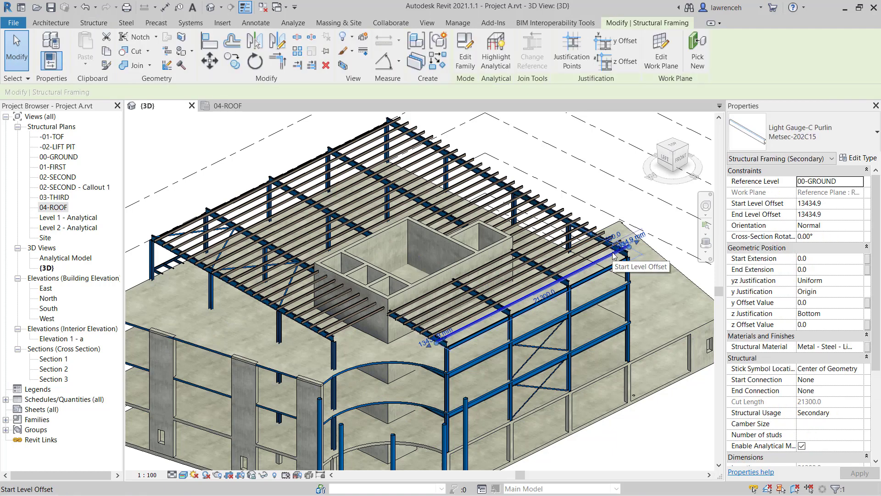
pyautogui.rightClick(606, 199)
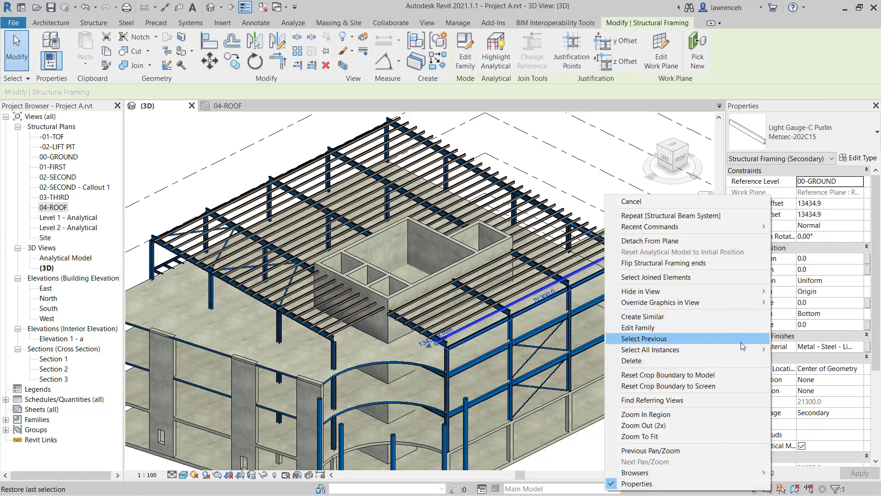
pyautogui.moveTo(744, 350)
pyautogui.click(785, 361)
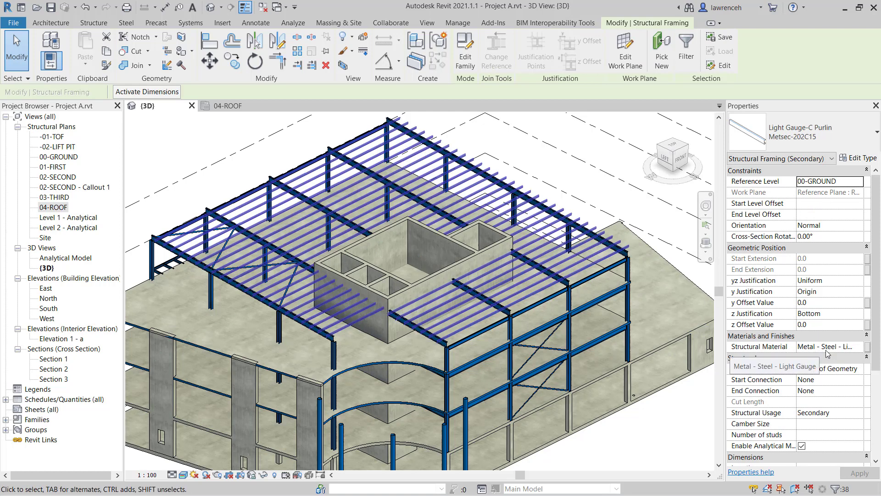
pyautogui.click(845, 350)
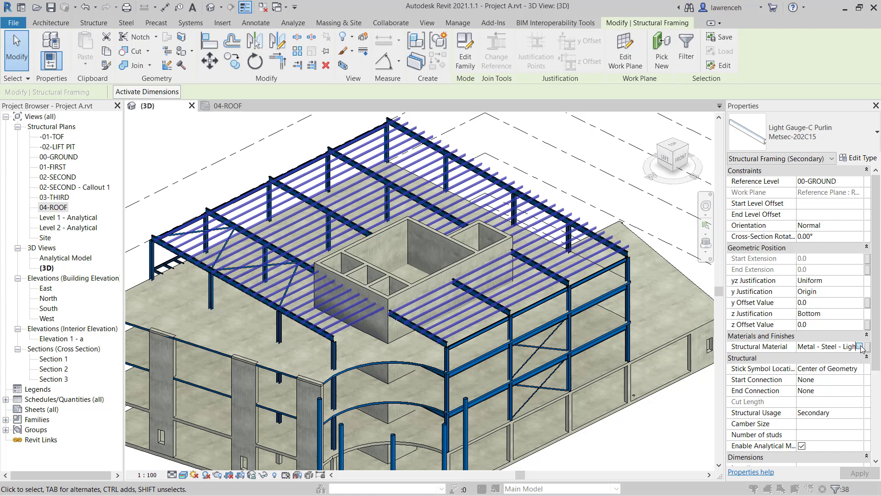
pyautogui.click(860, 346)
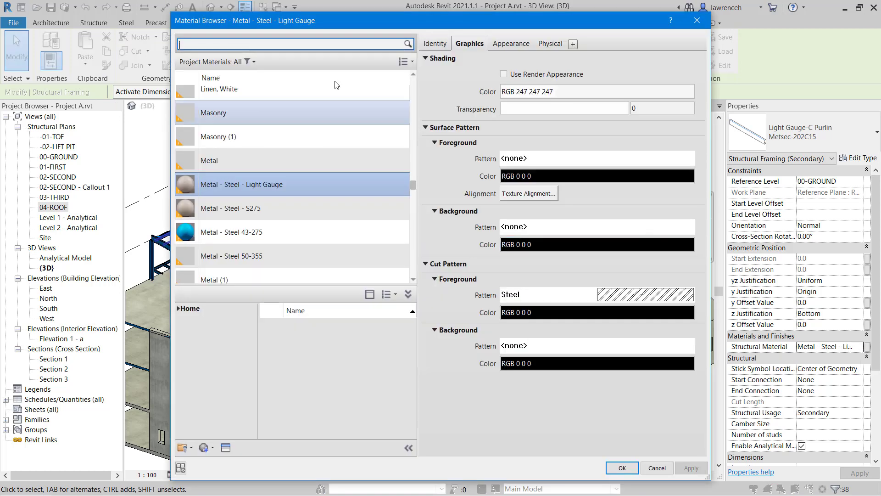
# - Search 'gavl', add Steel, Galvanized to the project, and apply it
pyautogui.write('ga')
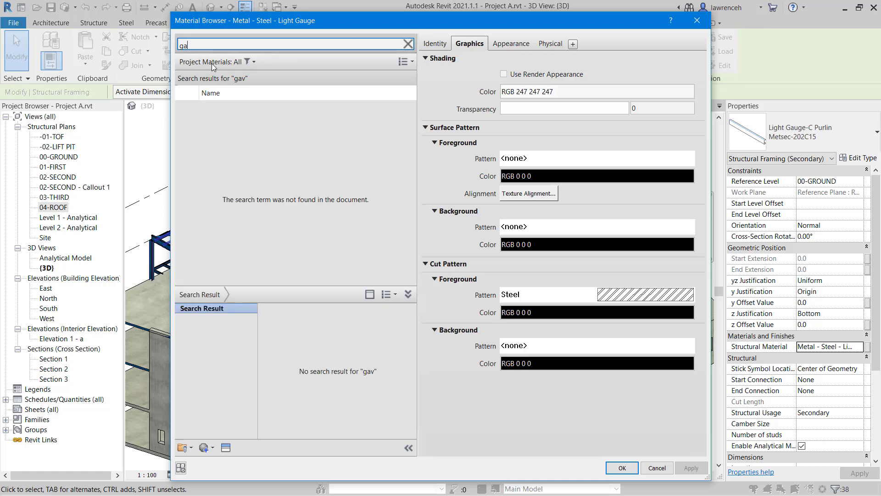
pyautogui.write('vl')
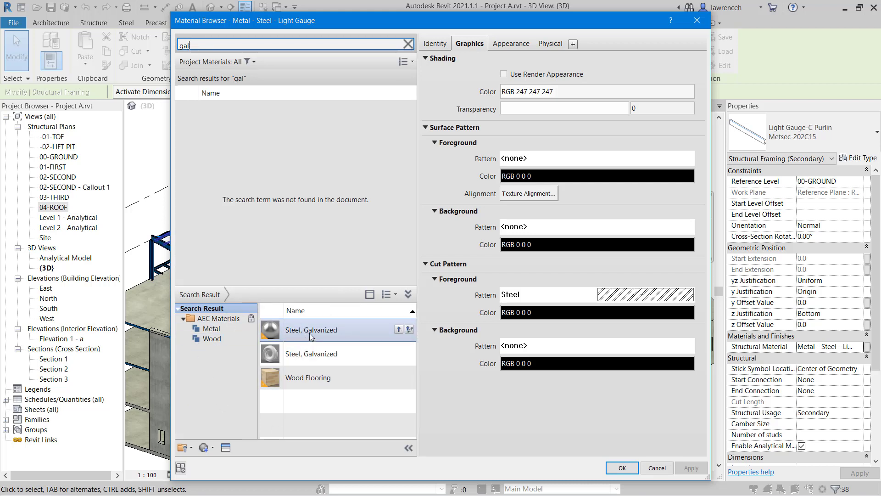
pyautogui.click(398, 330)
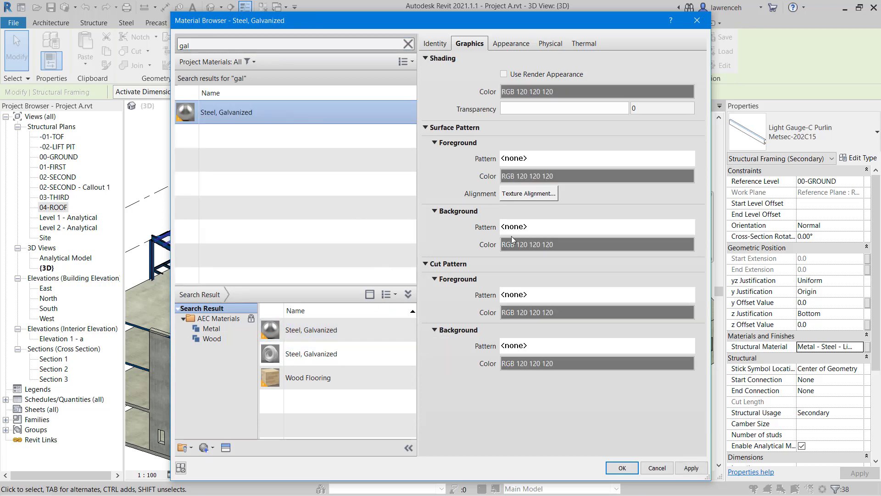
pyautogui.click(620, 467)
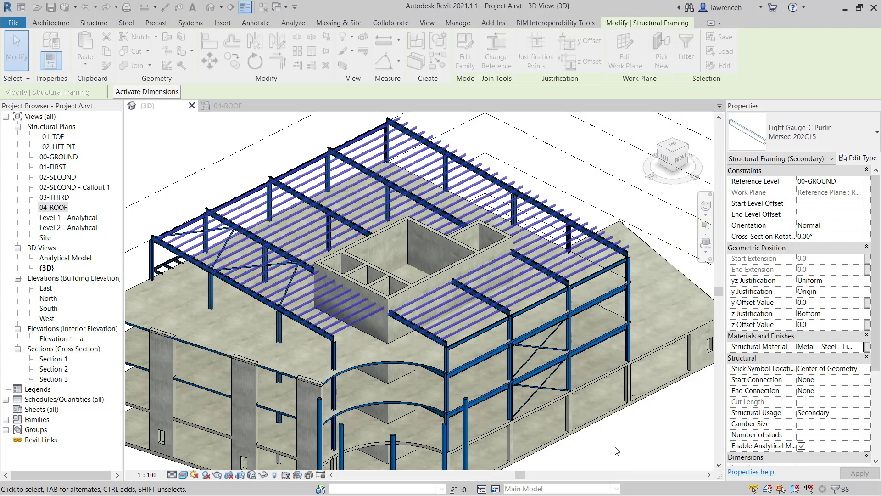
# - Deselect the purlins and save Project A.rvt
pyautogui.click(619, 202)
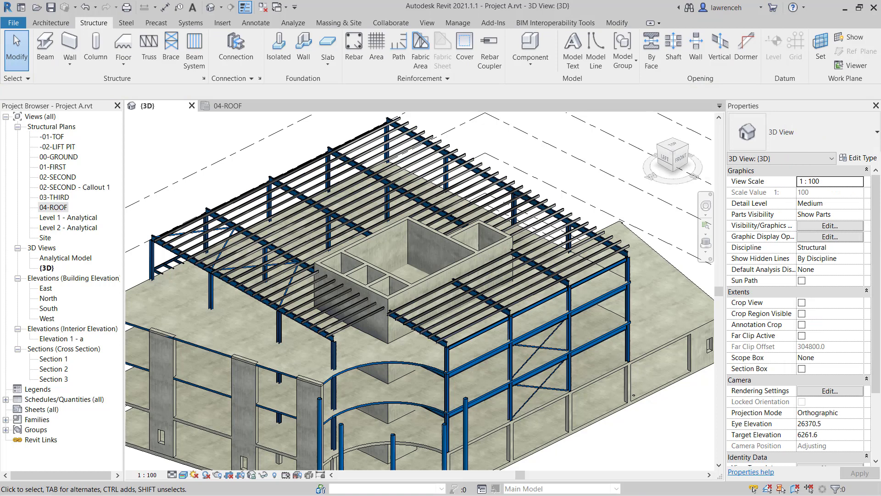
pyautogui.click(51, 8)
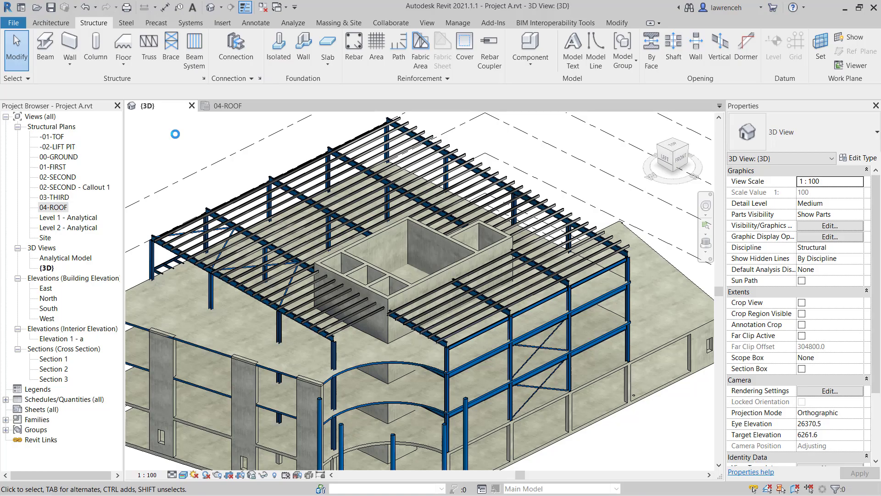